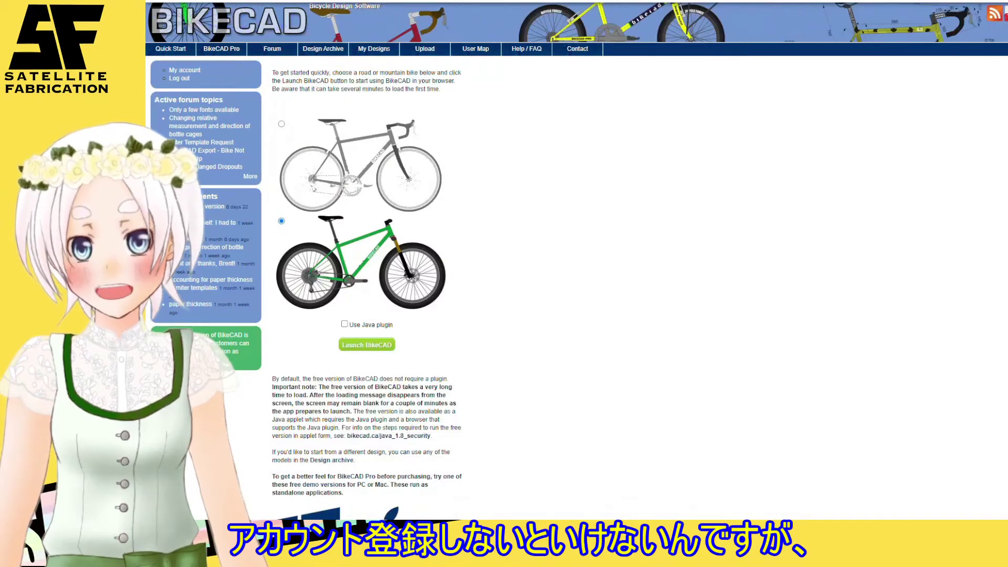
# Choose the road bike as the starting design and launch BikeCAD.
pyautogui.press('Up')
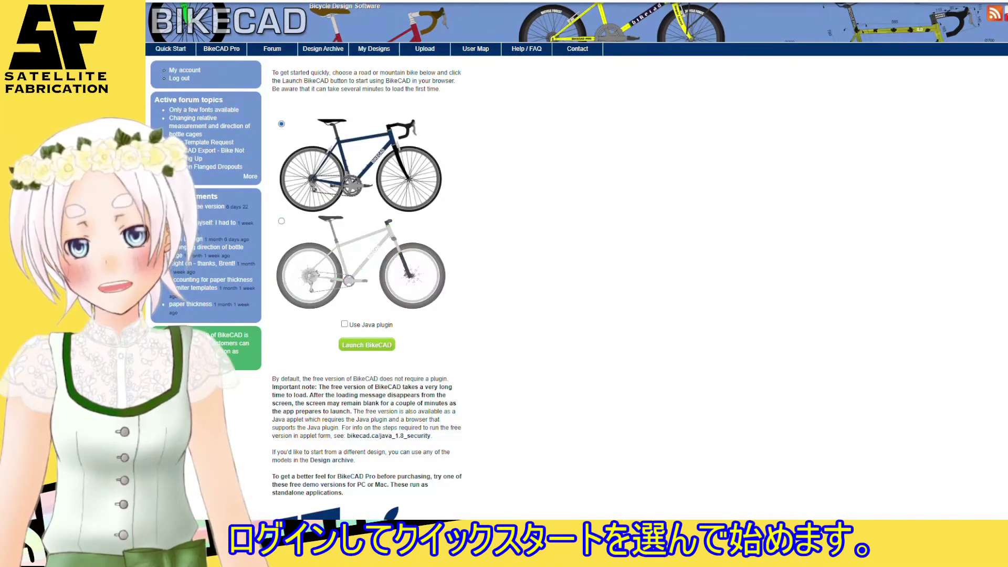
pyautogui.press('Return')
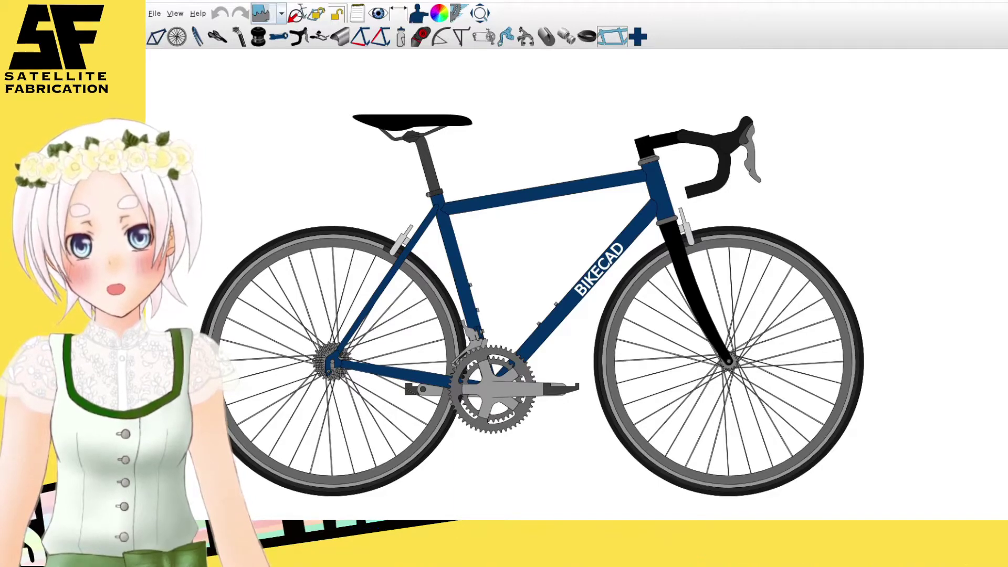
# Paint the main frame and the fork white in the Paint settings.
pyautogui.moveTo(304, 9); pyautogui.dragTo(901, 103)
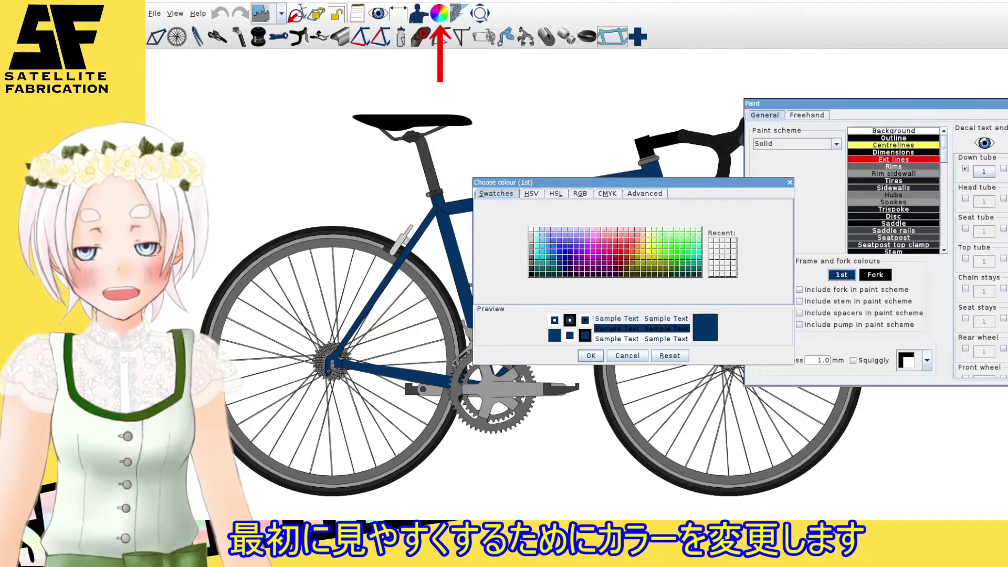
pyautogui.click(531, 229)
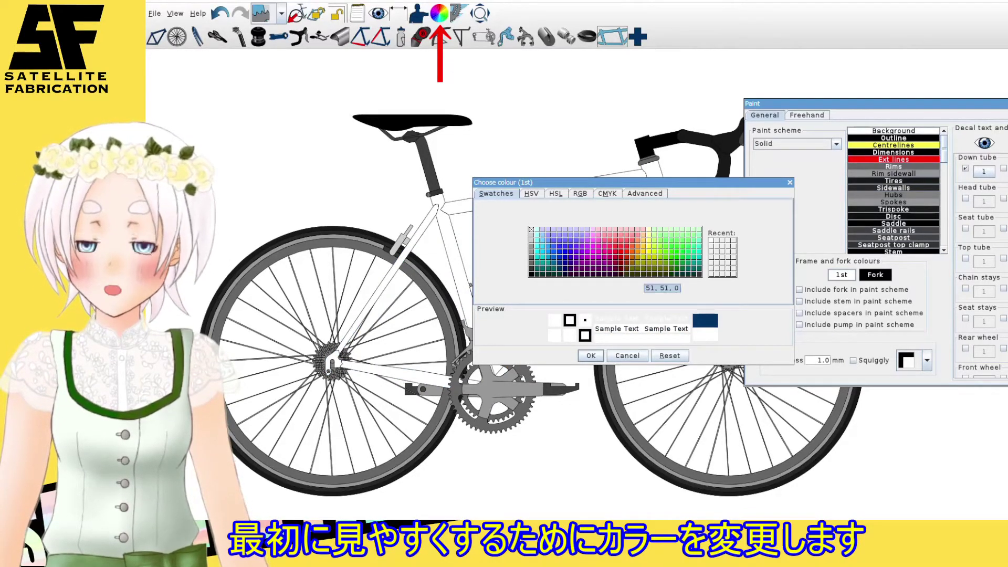
pyautogui.click(591, 355)
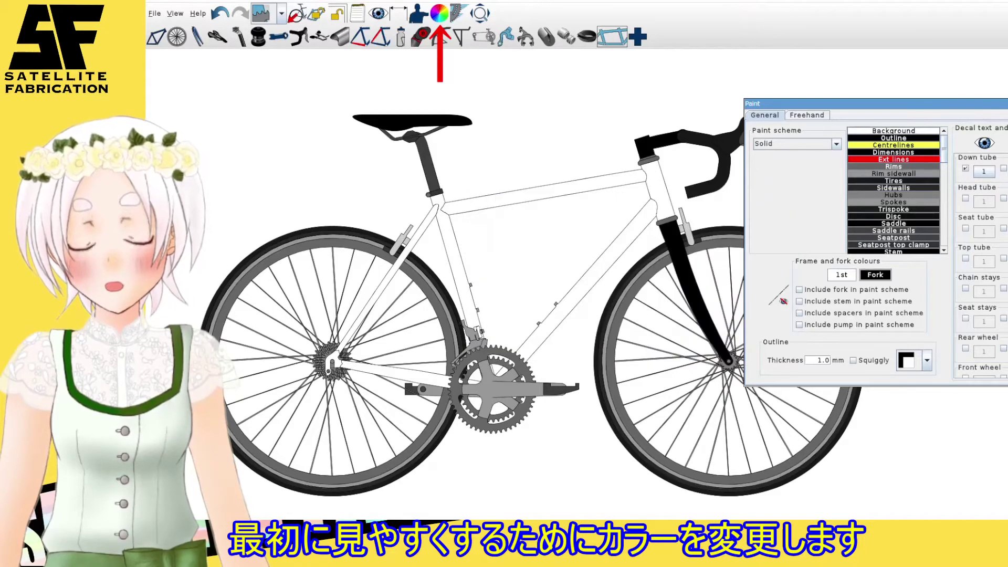
pyautogui.click(875, 274)
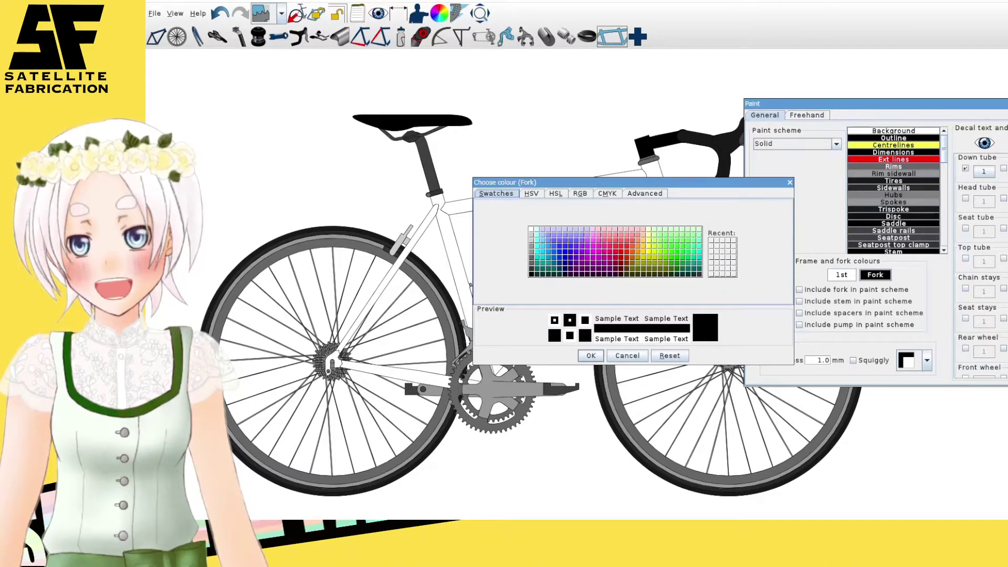
pyautogui.click(531, 230)
pyautogui.click(590, 356)
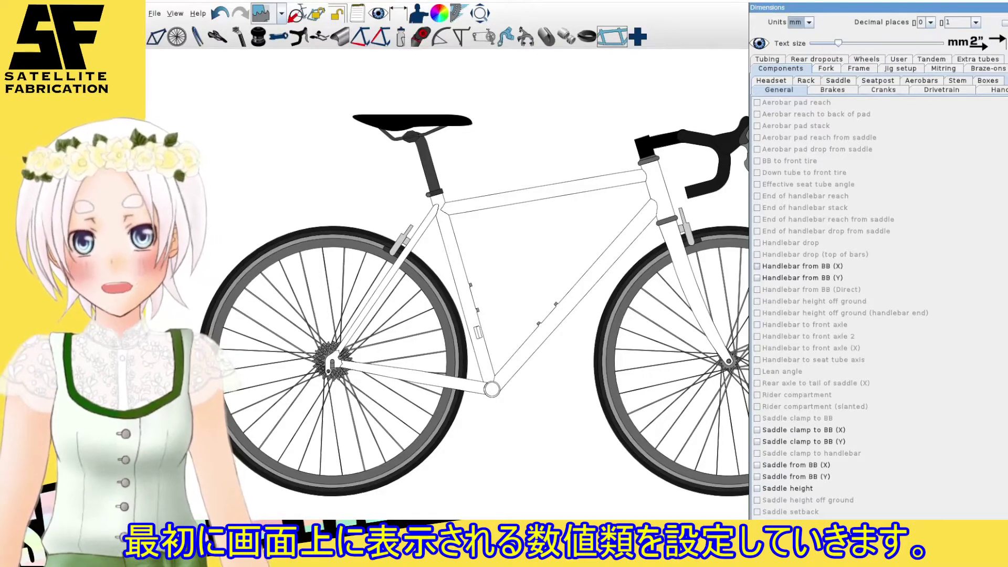
# Try the handlebar and saddle clamp dimensions, leaving saddle height displayed.
pyautogui.press('space')
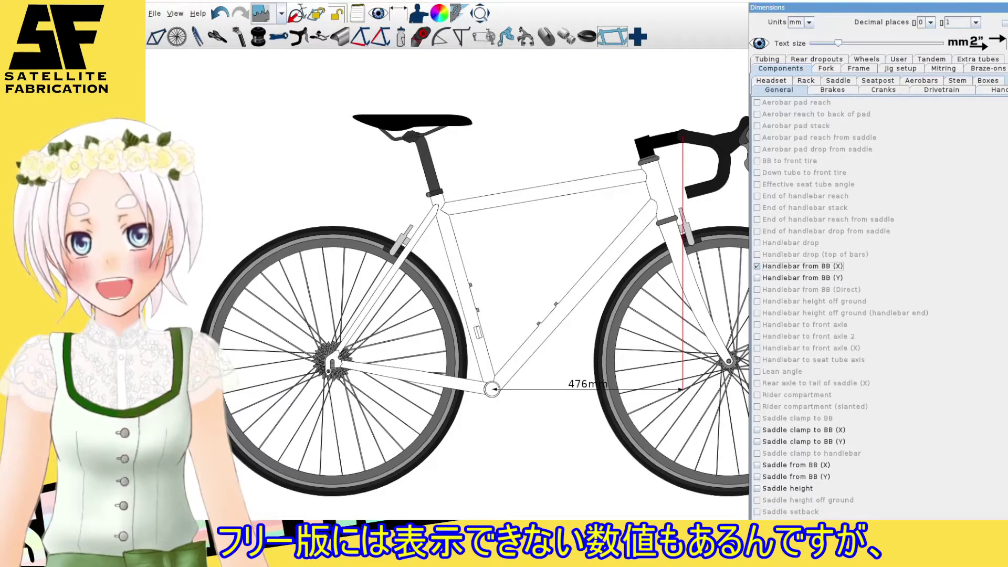
pyautogui.press('space')
pyautogui.press('Tab')
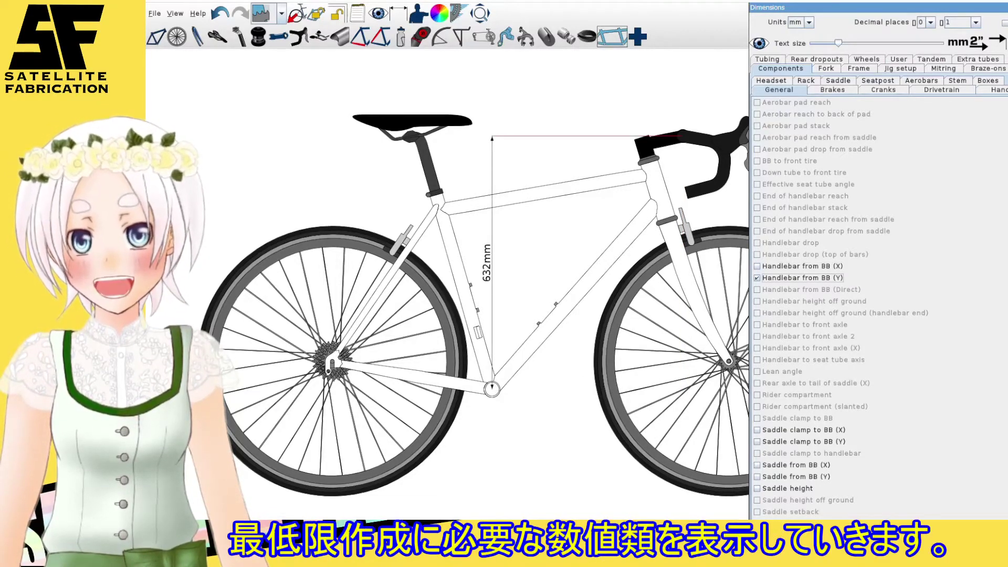
pyautogui.press('Tab')
pyautogui.press('Tab')
pyautogui.press('space')
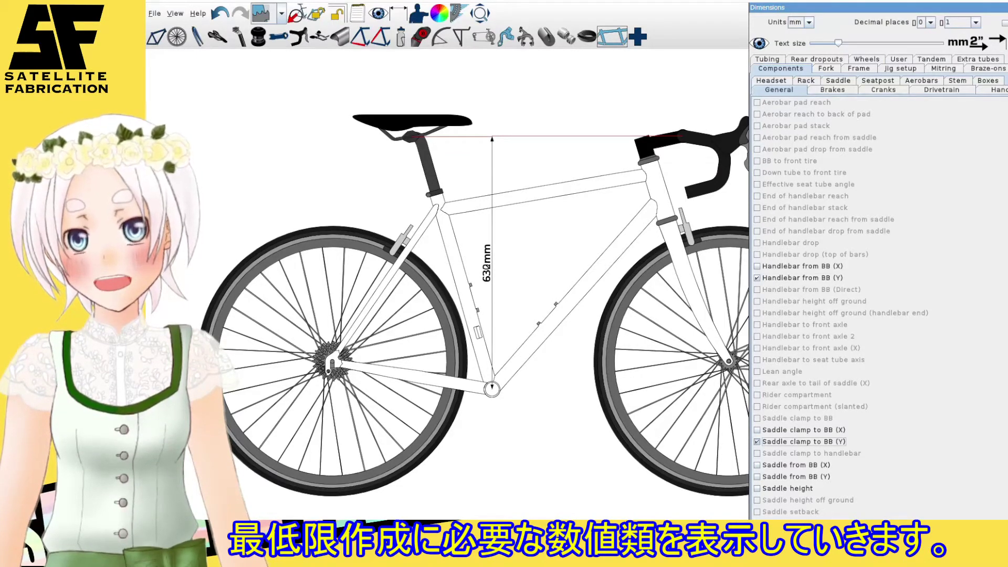
pyautogui.press('space')
pyautogui.hotkey('shift', 'Tab')
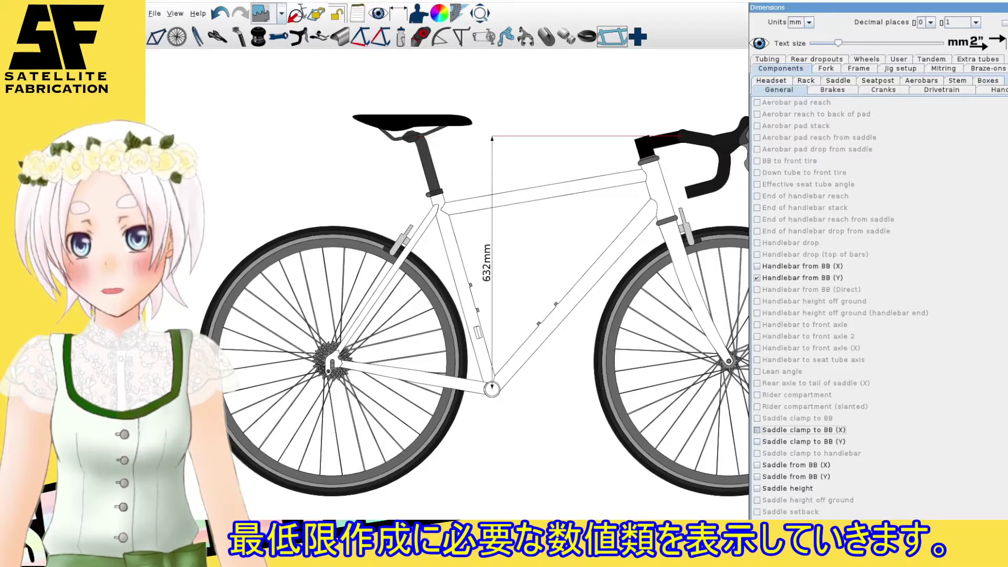
pyautogui.press('space')
pyautogui.press('space')
pyautogui.press('Tab')
pyautogui.press('Tab')
pyautogui.press('Tab')
pyautogui.press('space')
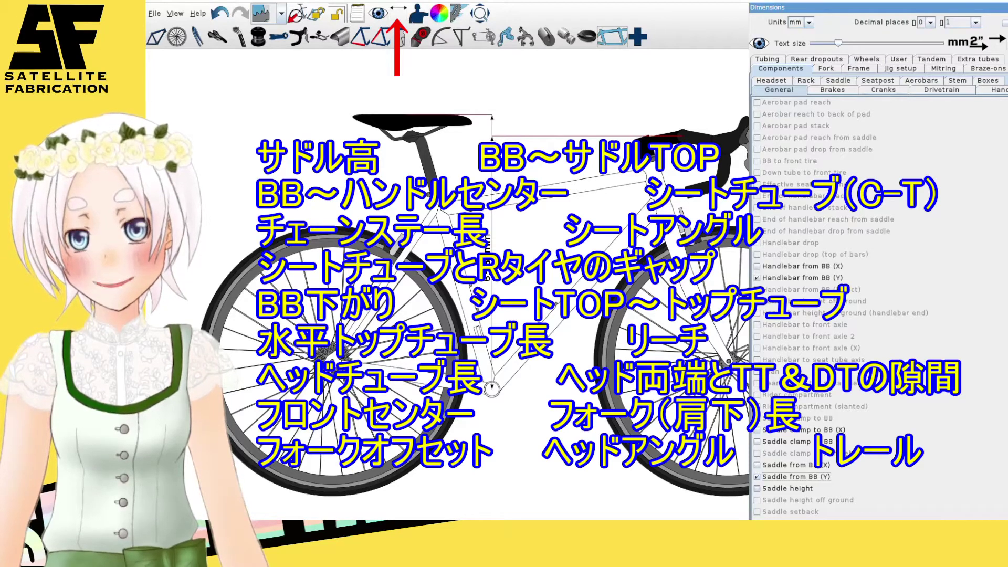
pyautogui.press('Tab')
pyautogui.press('space')
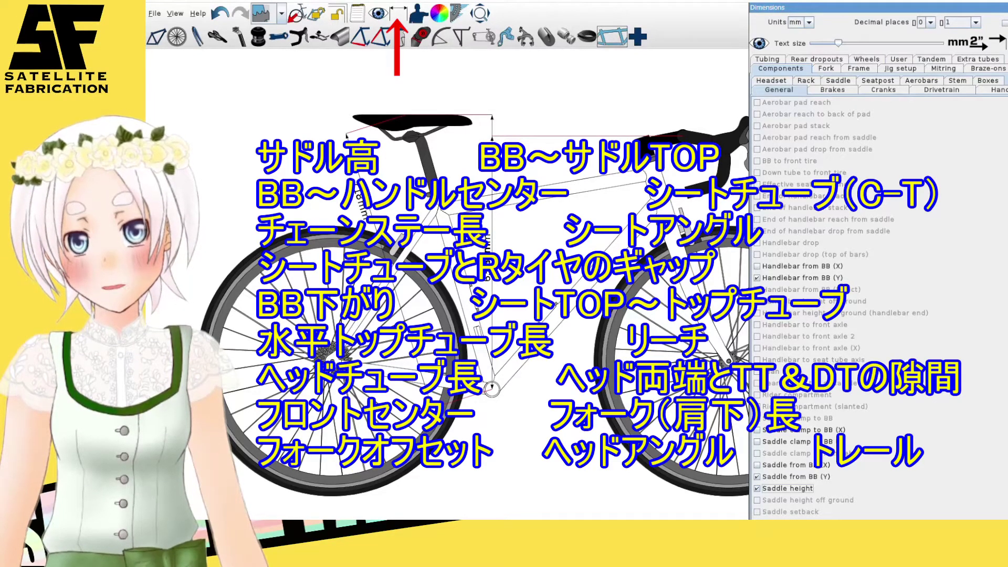
# Scroll through the dimension options and browse the tubing dimensions.
pyautogui.scroll(-1, 876, 305)
pyautogui.scroll(-1, 877, 304)
pyautogui.scroll(-1, 877, 304)
pyautogui.scroll(-1, 877, 304)
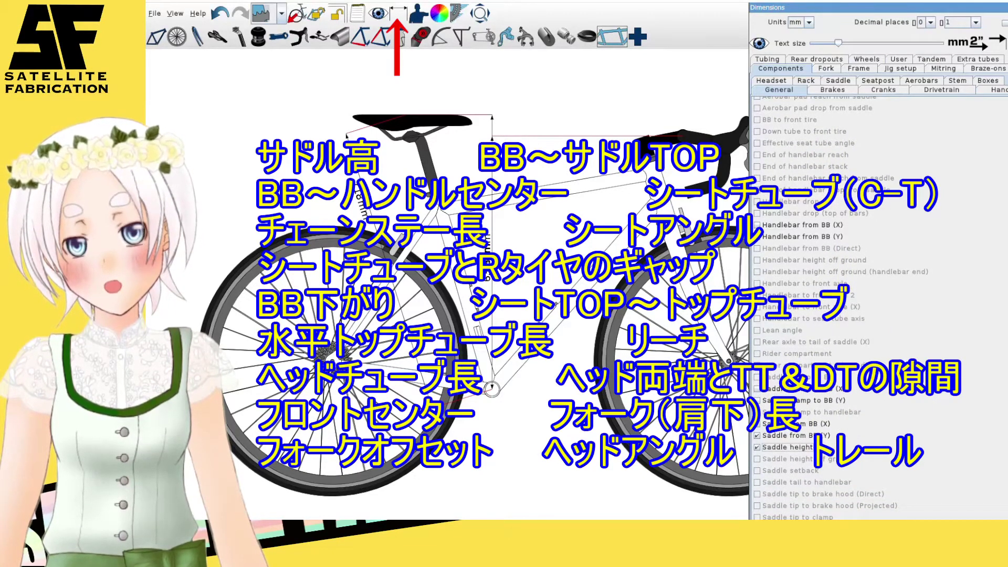
pyautogui.scroll(2, 877, 304)
pyautogui.click(757, 264)
pyautogui.scroll(1, 876, 305)
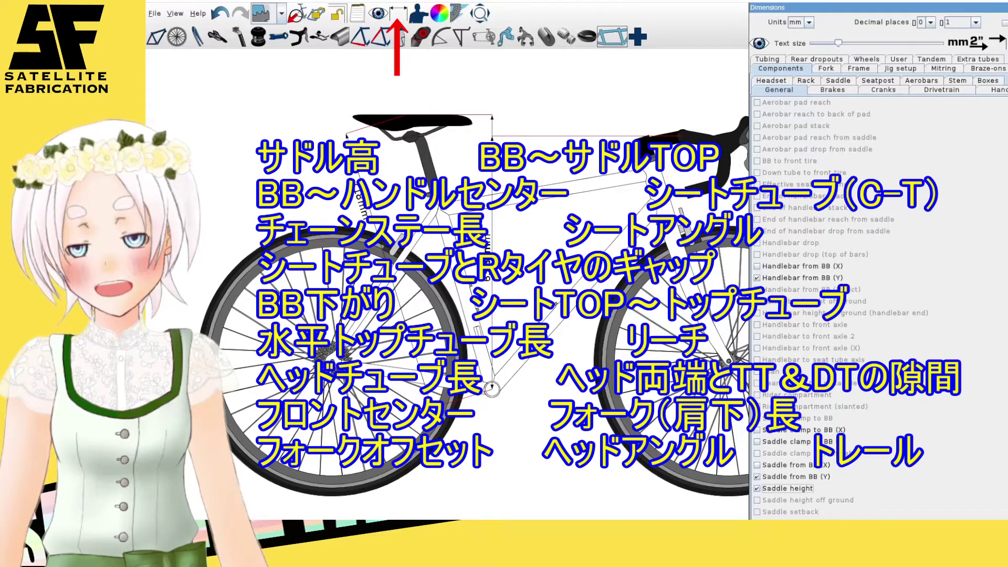
pyautogui.click(767, 59)
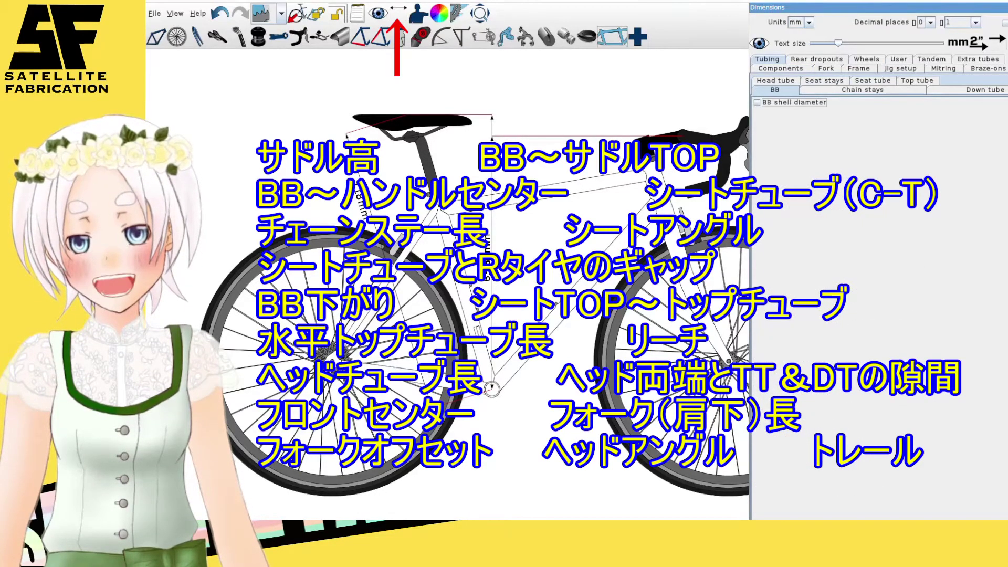
# Browse the dropout, wheel, tandem and extra tube dimension lists, then the fork list.
pyautogui.click(816, 59)
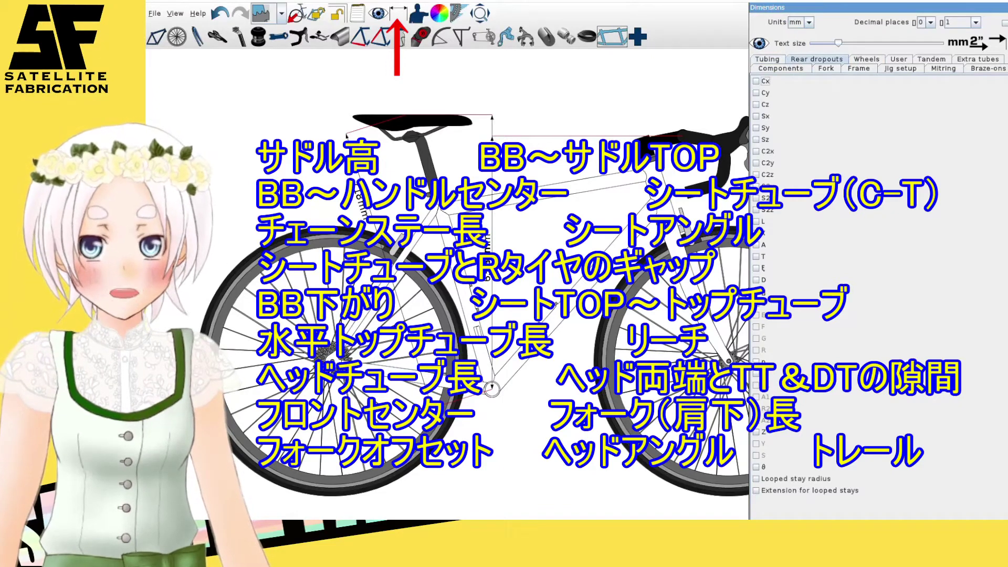
pyautogui.click(866, 59)
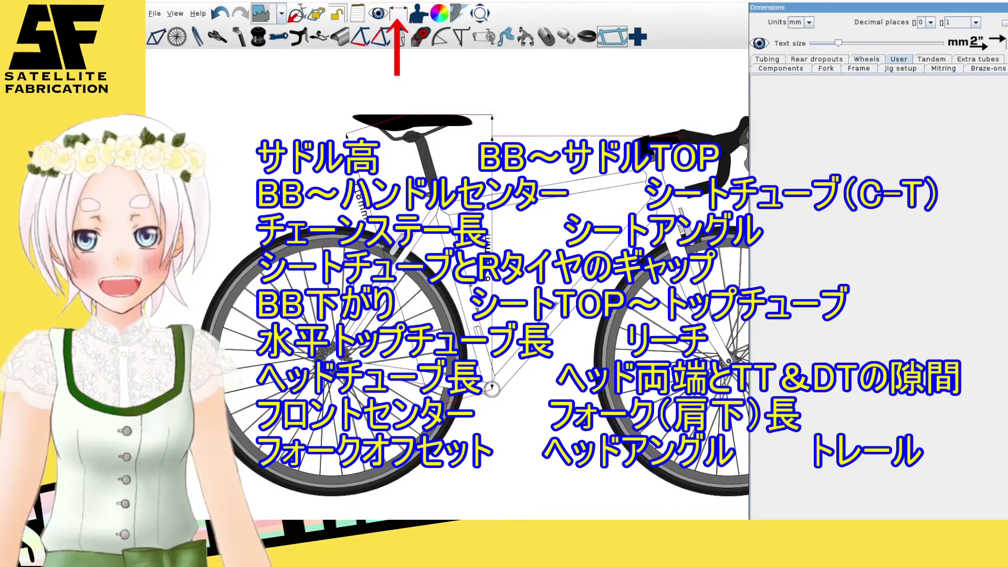
pyautogui.click(931, 59)
pyautogui.click(977, 59)
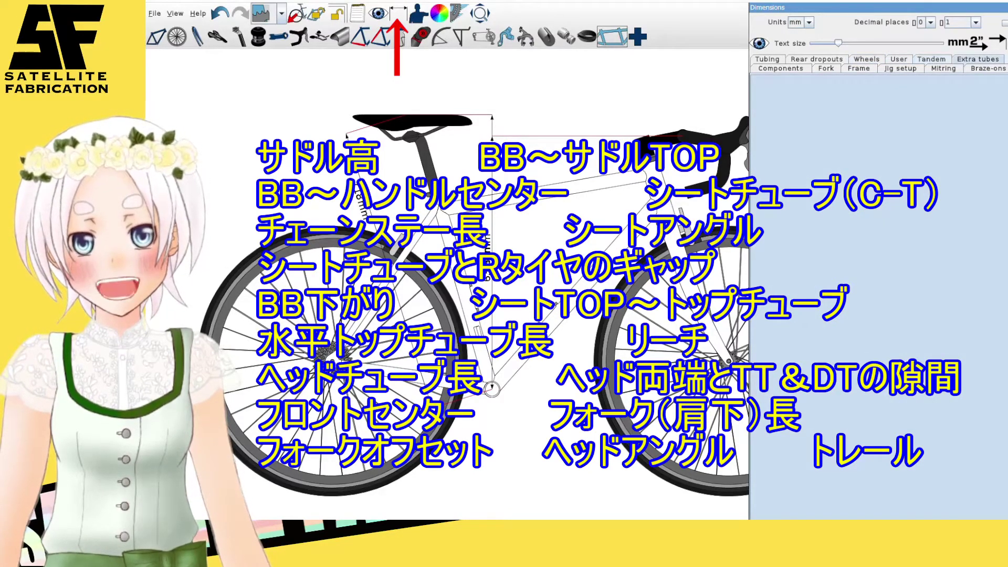
pyautogui.click(780, 68)
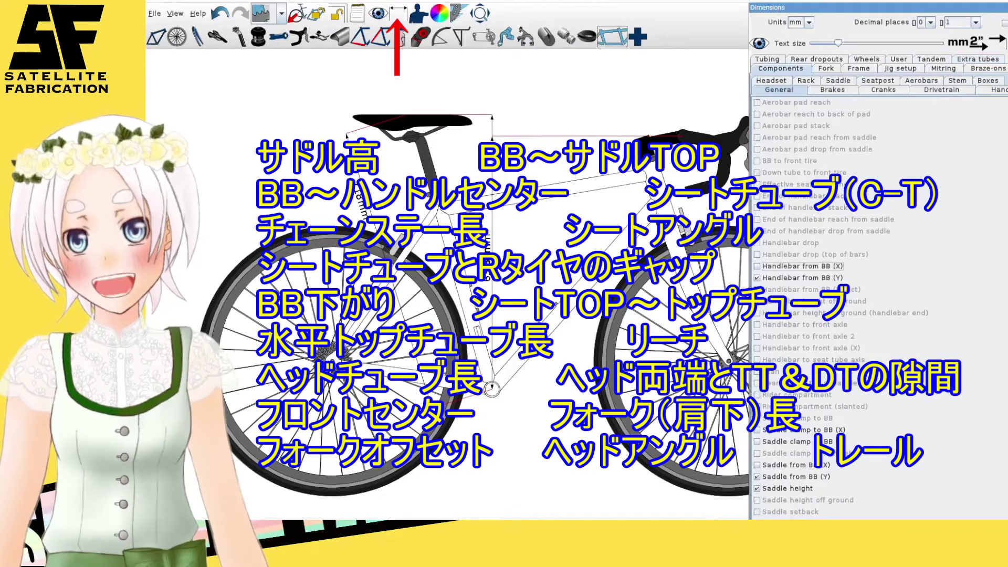
pyautogui.click(826, 69)
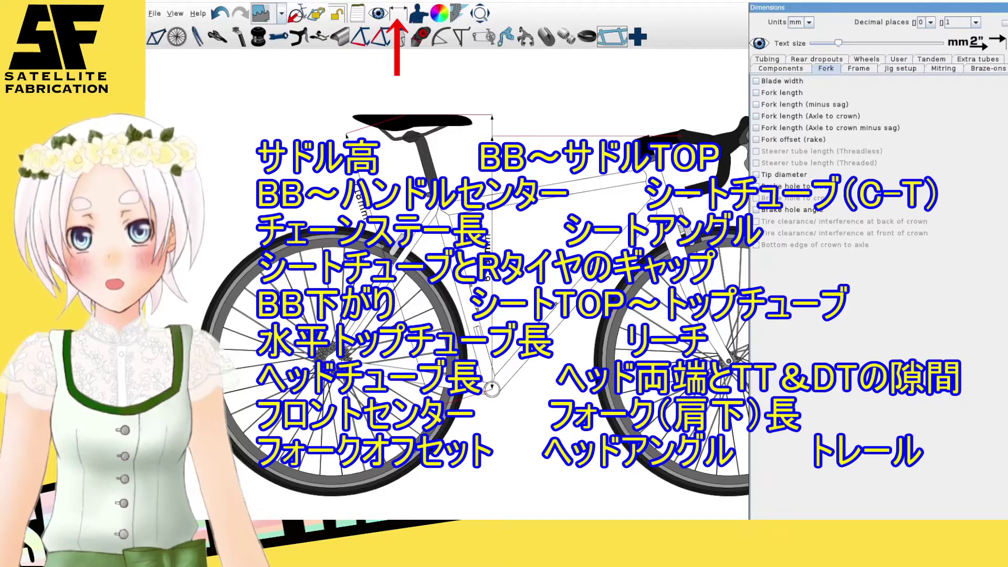
# Compare fork length variants, keeping the 375mm fork length minus sag shown.
pyautogui.click(756, 93)
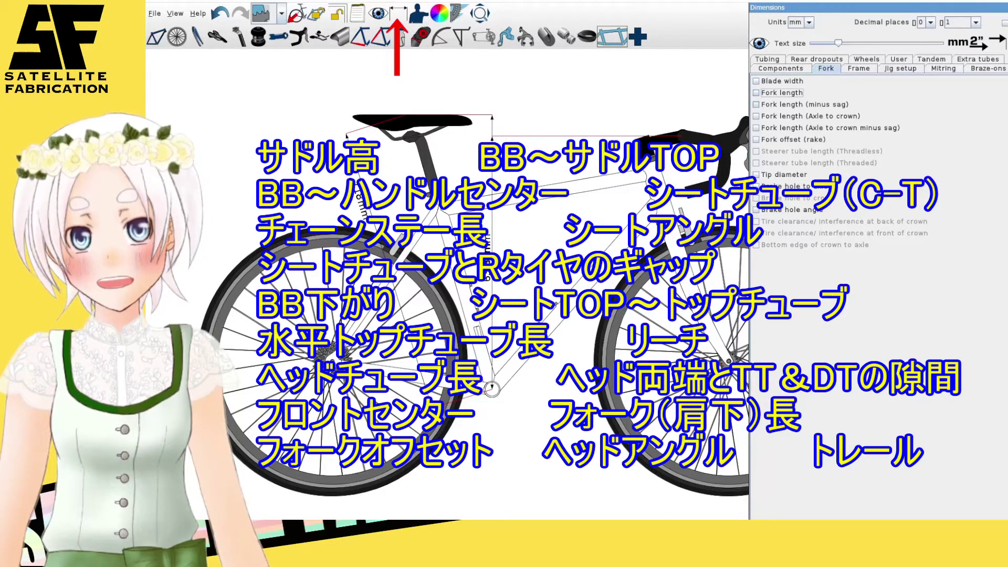
pyautogui.click(756, 104)
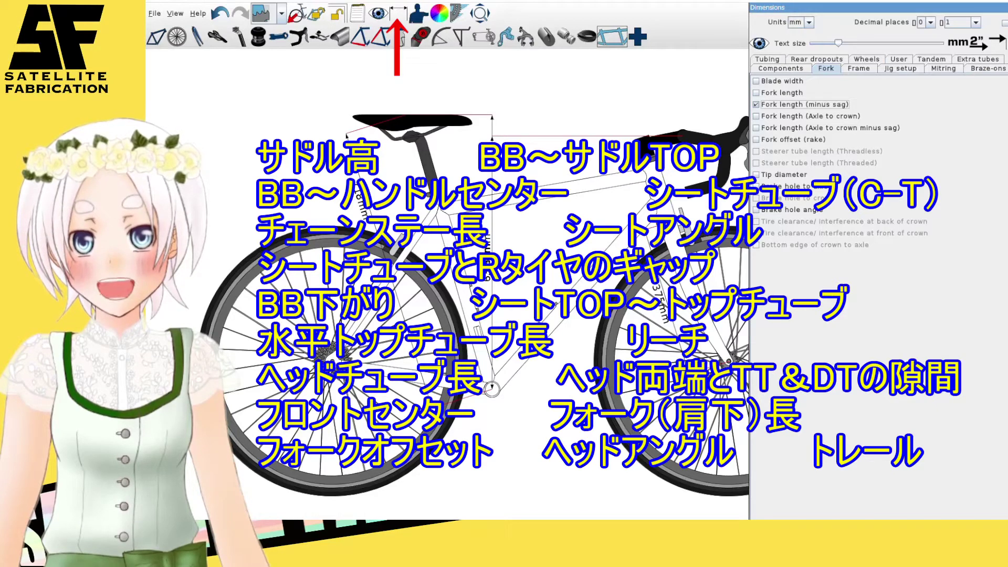
pyautogui.press('Tab')
pyautogui.press('space')
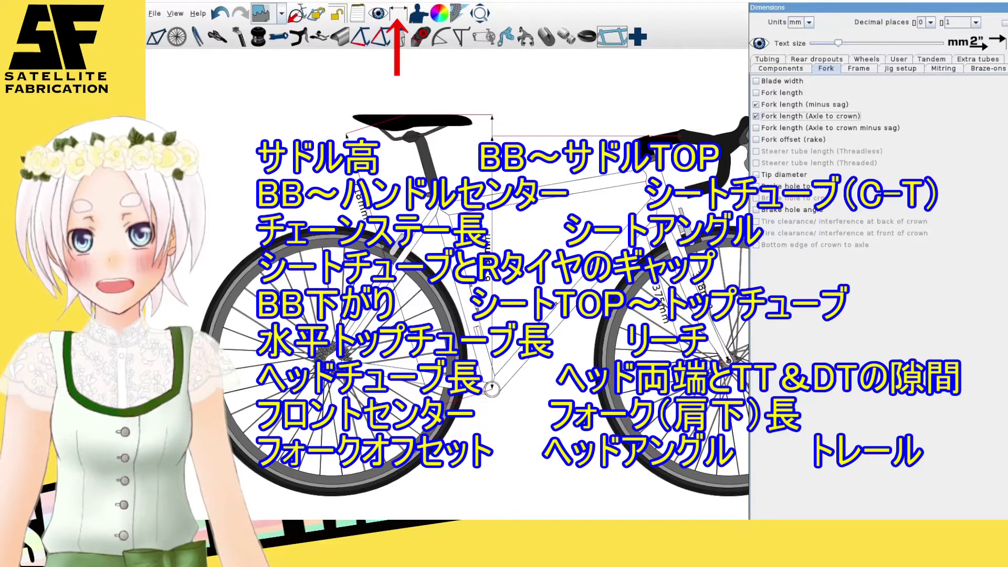
pyautogui.press('space')
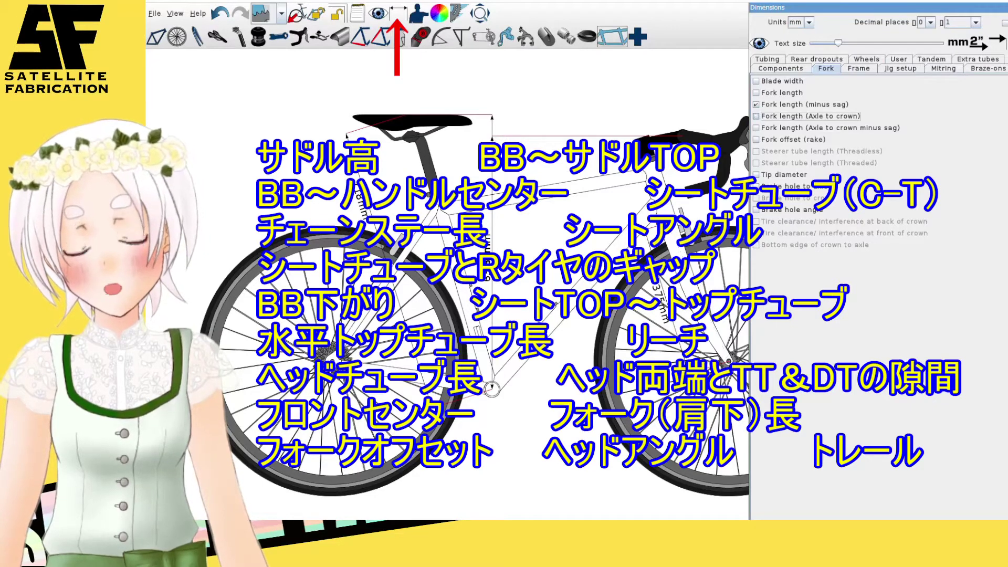
pyautogui.press('Tab')
pyautogui.press('space')
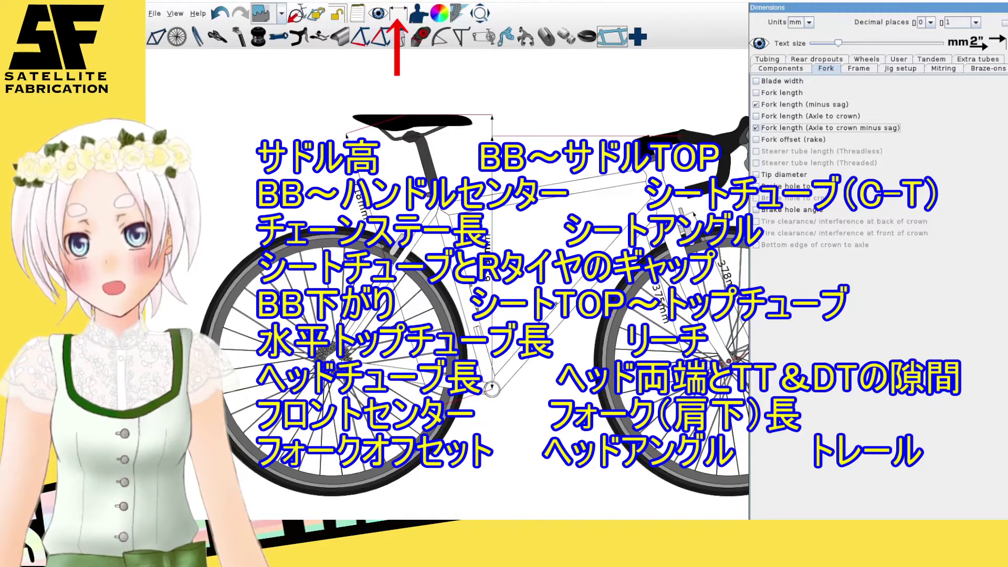
pyautogui.press('space')
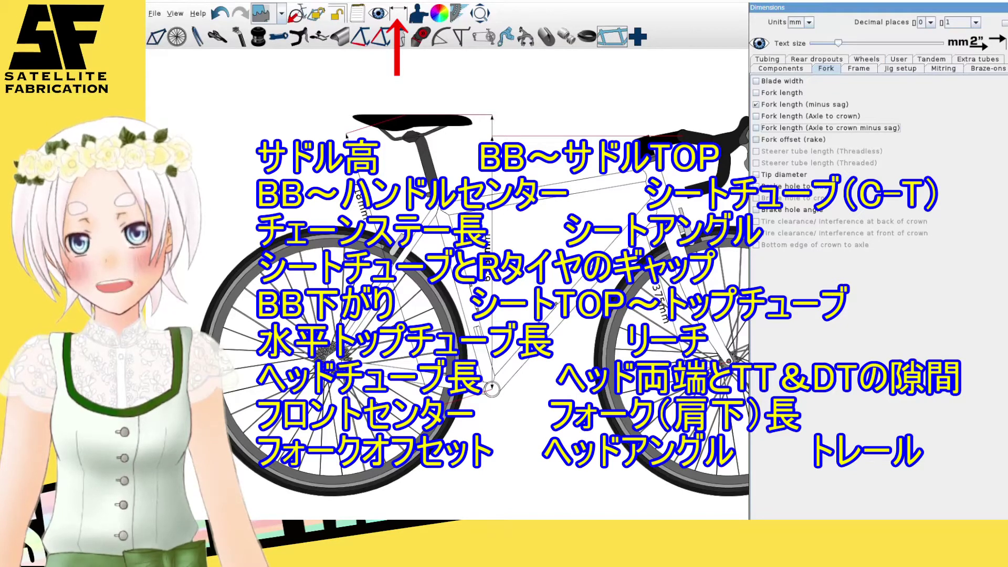
# Show the 45mm fork offset and toggle tip diameter, 352mm and brake hole angle.
pyautogui.press('Tab')
pyautogui.press('space')
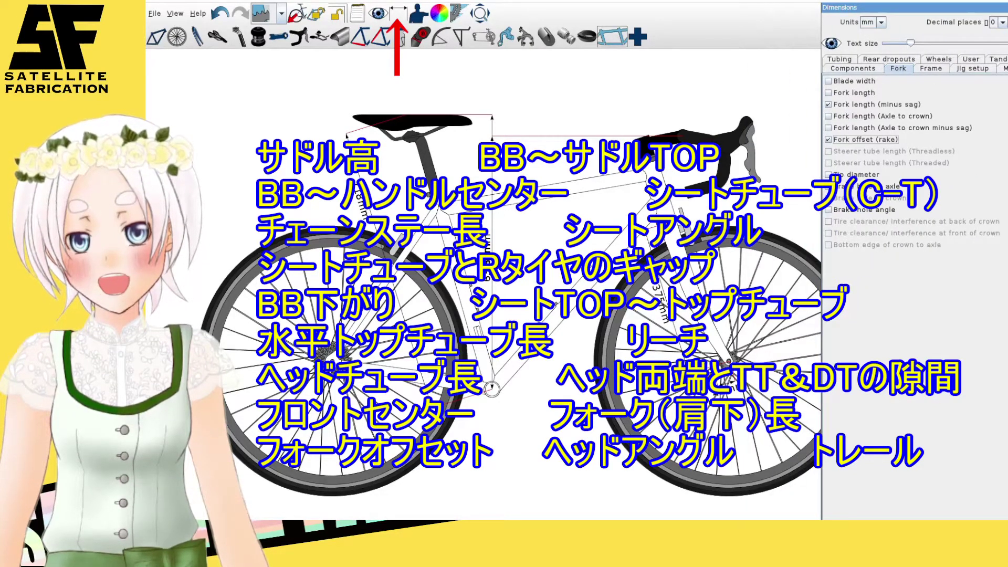
pyautogui.press('Tab')
pyautogui.press('space')
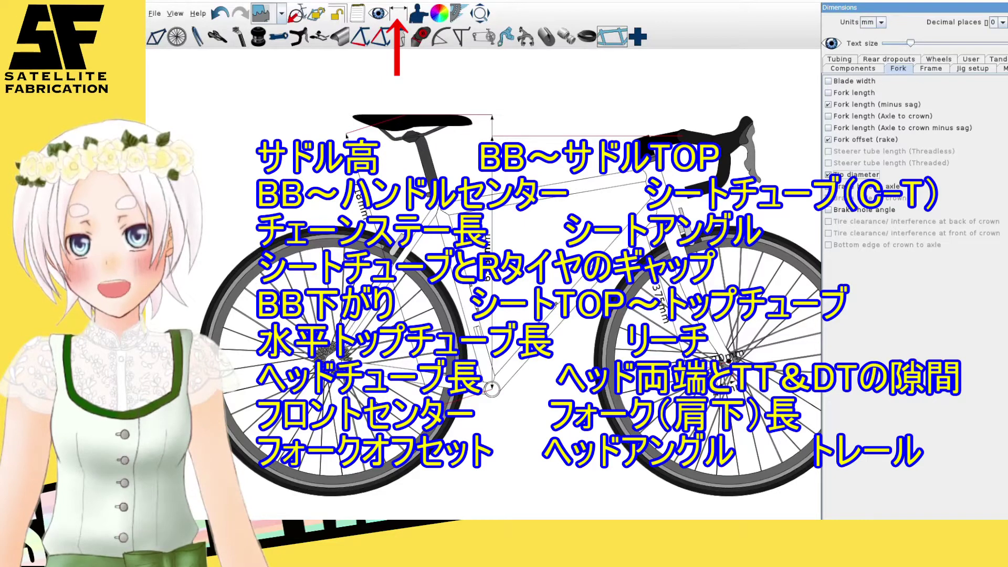
pyautogui.press('space')
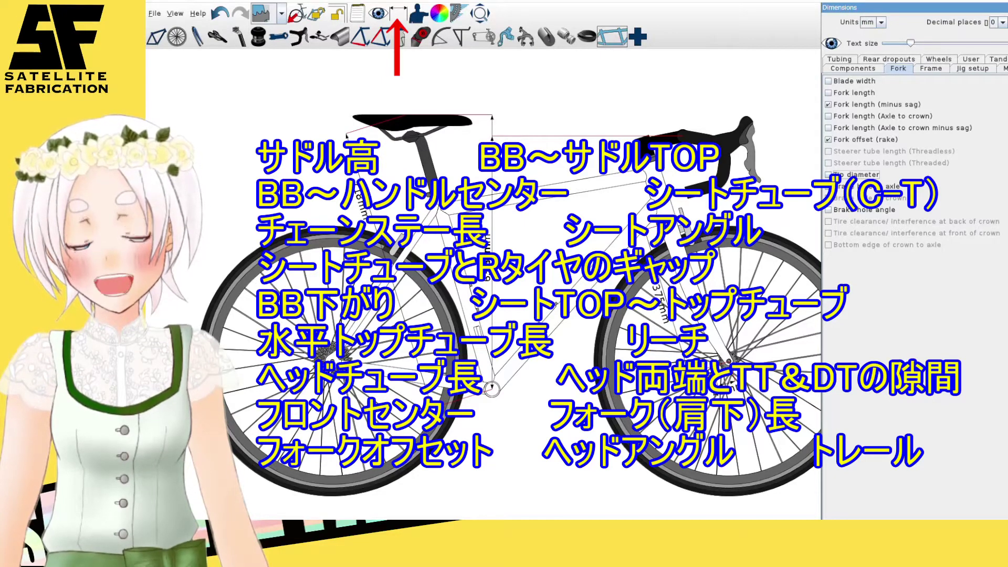
pyautogui.press('Tab')
pyautogui.press('space')
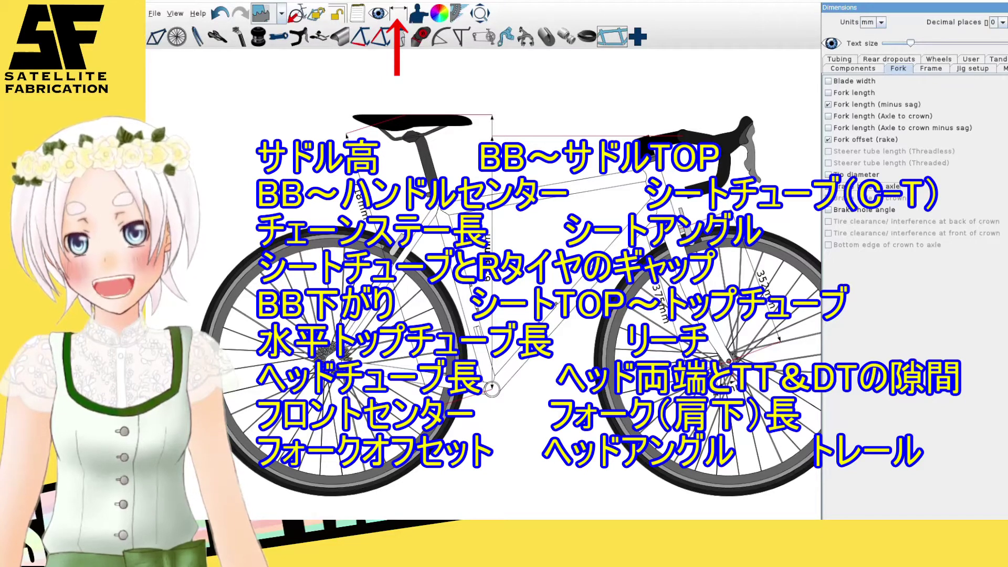
pyautogui.press('space')
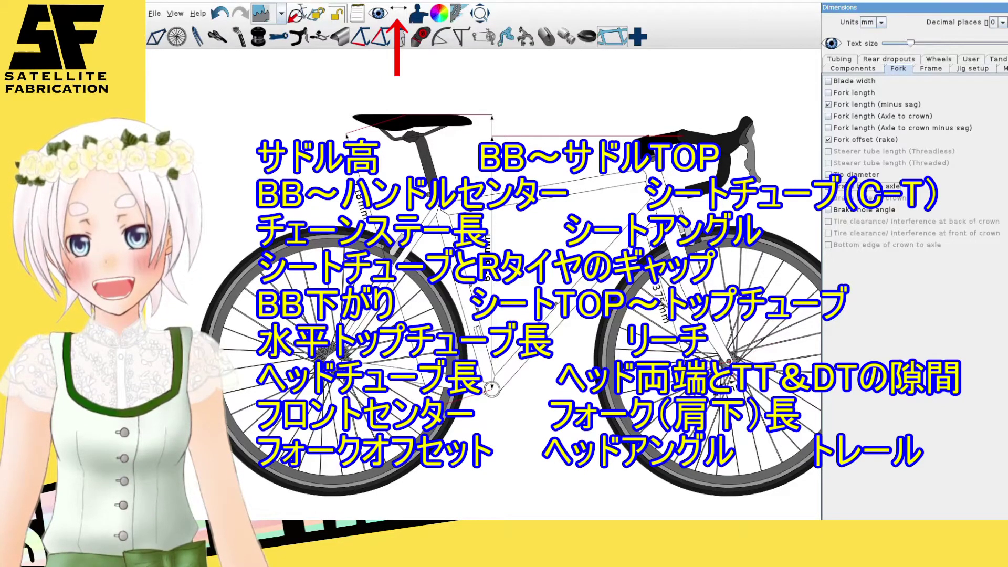
pyautogui.press('Tab')
pyautogui.press('space')
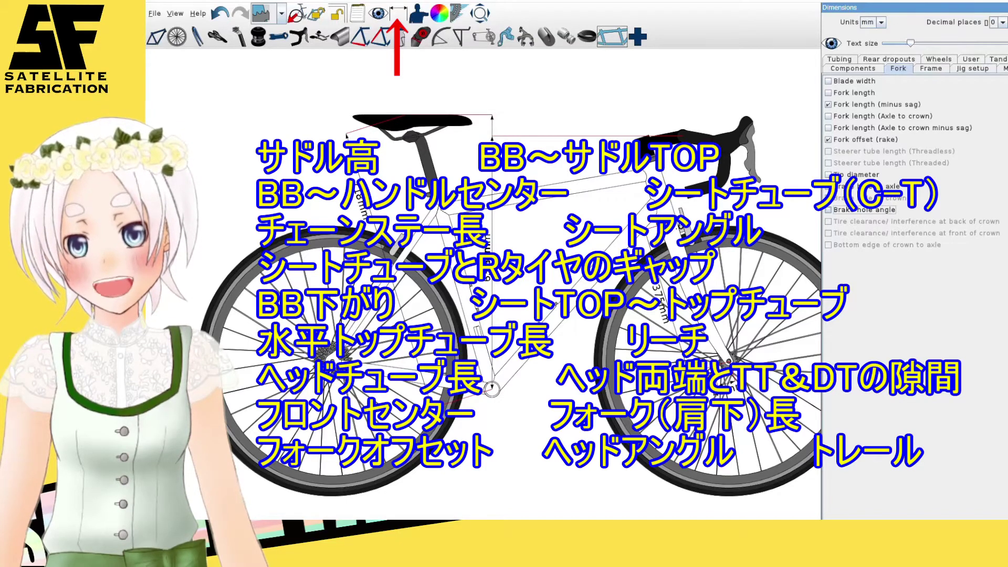
pyautogui.hotkey('ctrl', 'pagedown')
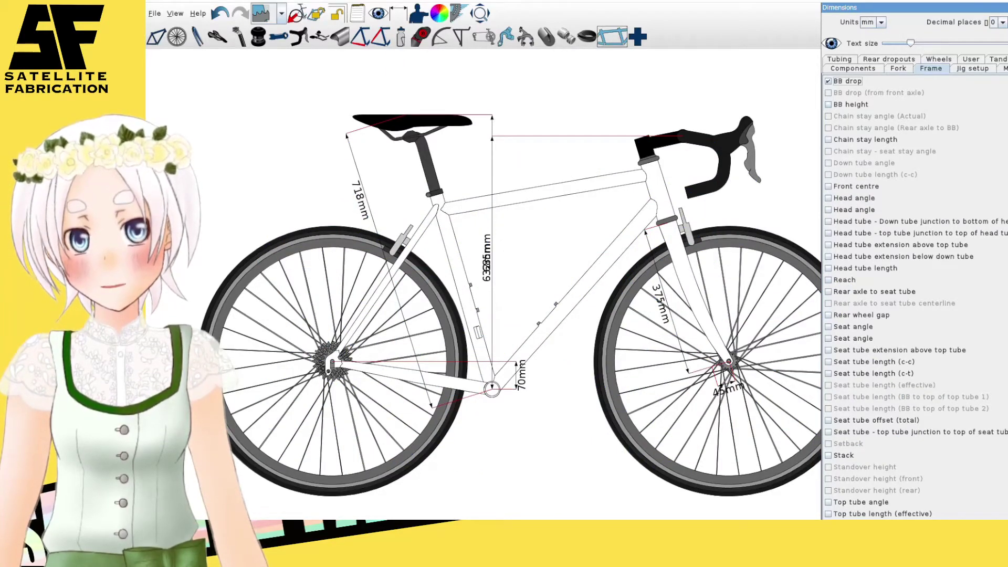
# Show the 405mm chain stay, 595mm front centre and 73.0° head angle dimensions.
pyautogui.click(828, 105)
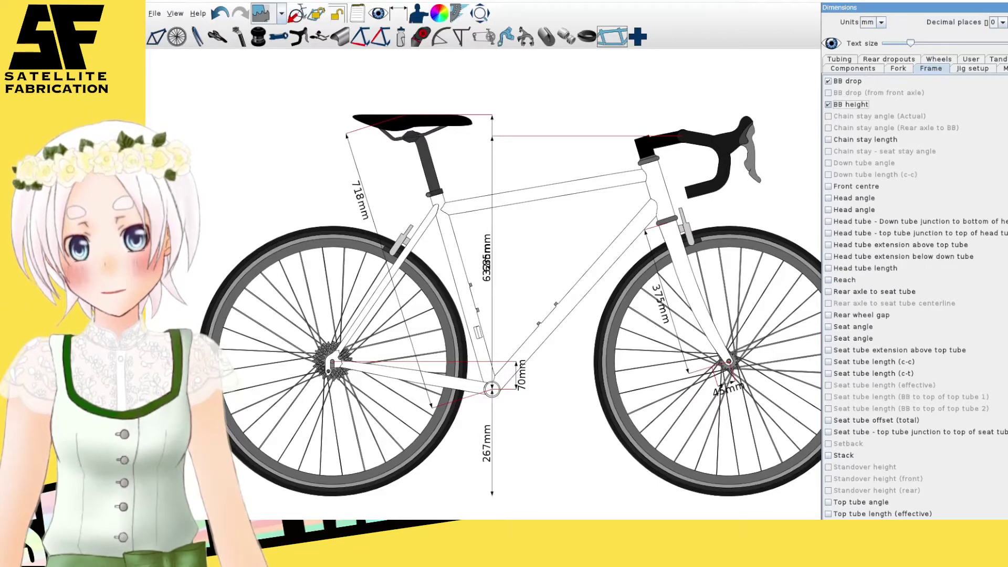
pyautogui.click(828, 105)
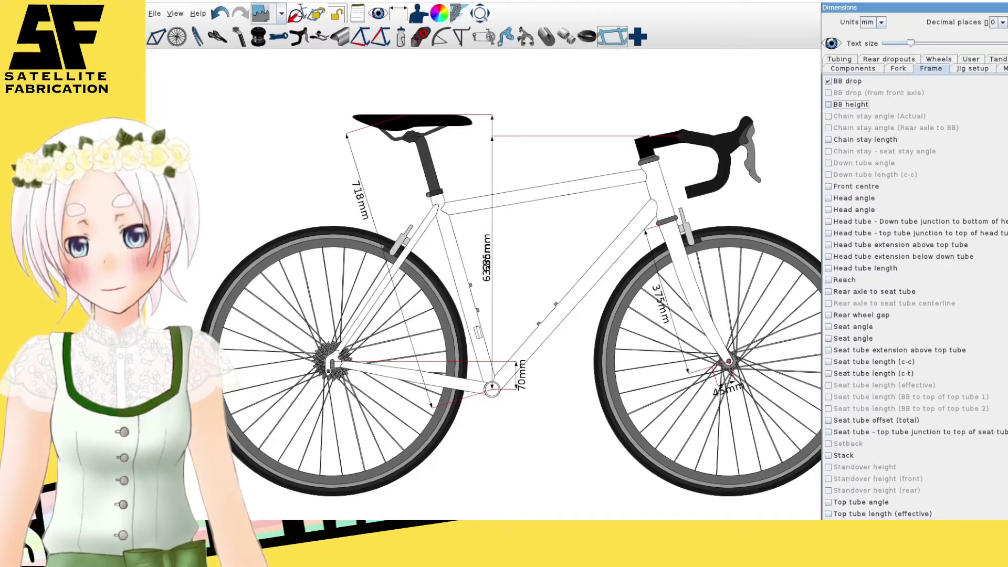
pyautogui.click(828, 140)
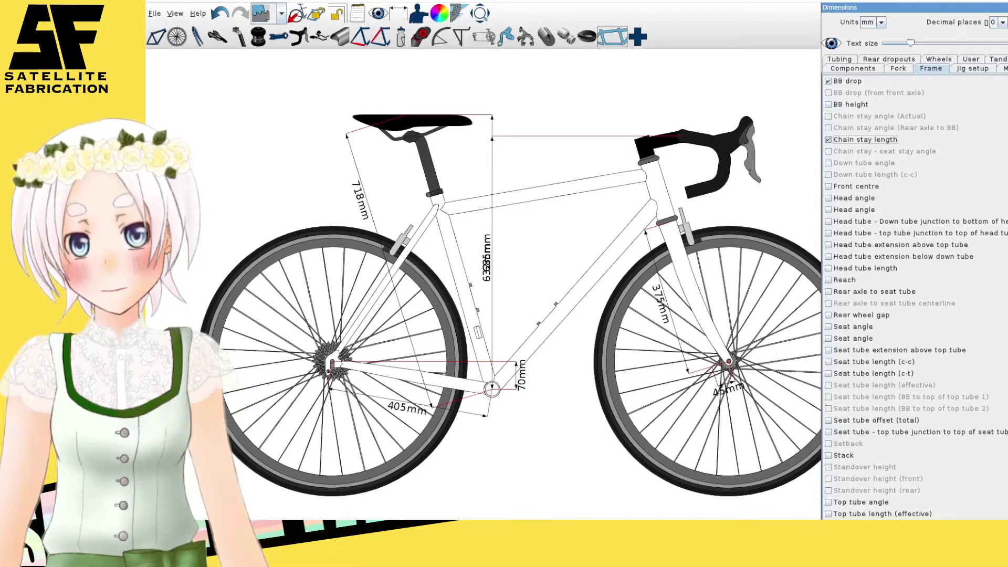
pyautogui.click(828, 186)
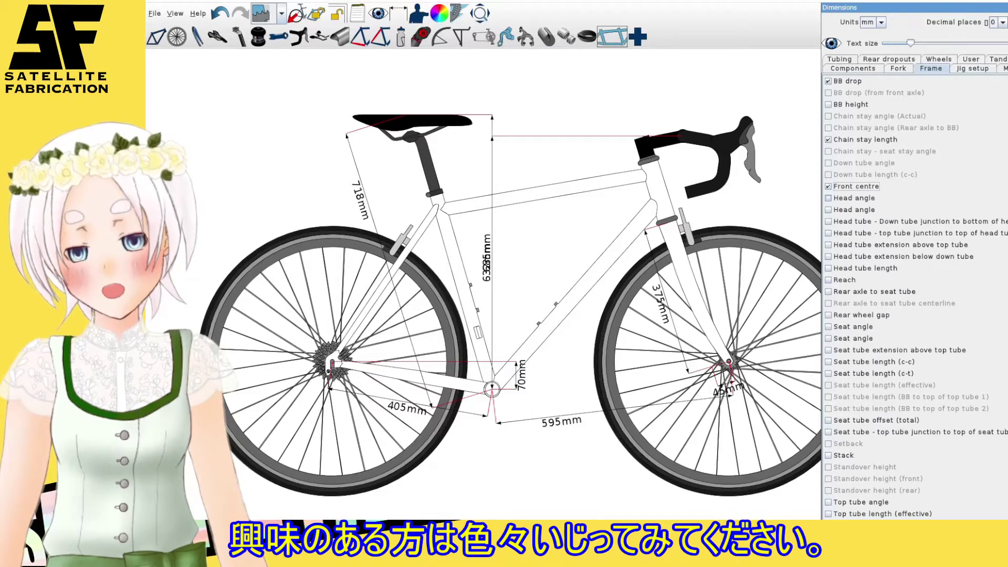
pyautogui.click(828, 198)
pyautogui.click(828, 198)
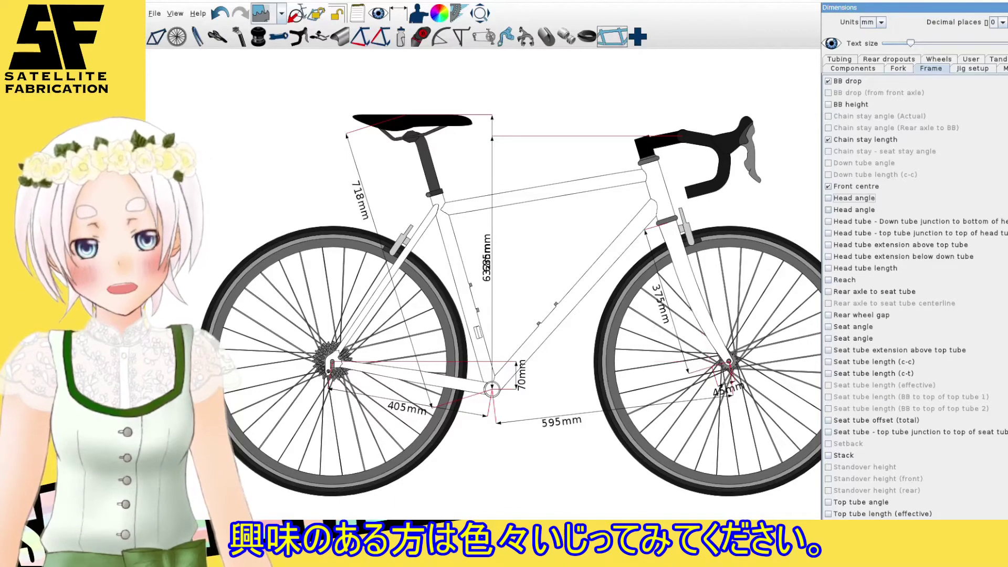
pyautogui.click(828, 210)
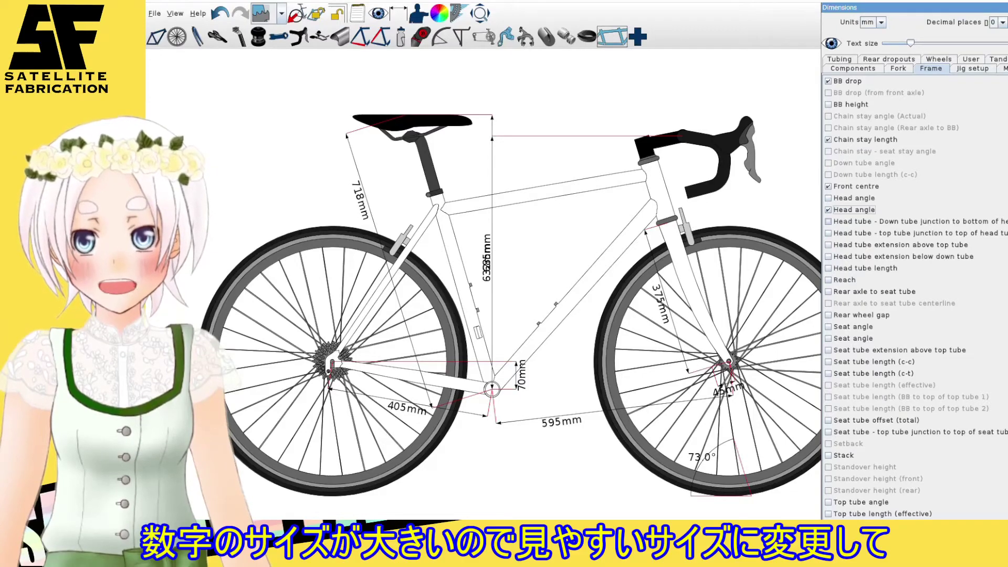
# Show the 10mm and 13mm head tube extension dimensions above and below the tubes.
pyautogui.press('Tab')
pyautogui.press('space')
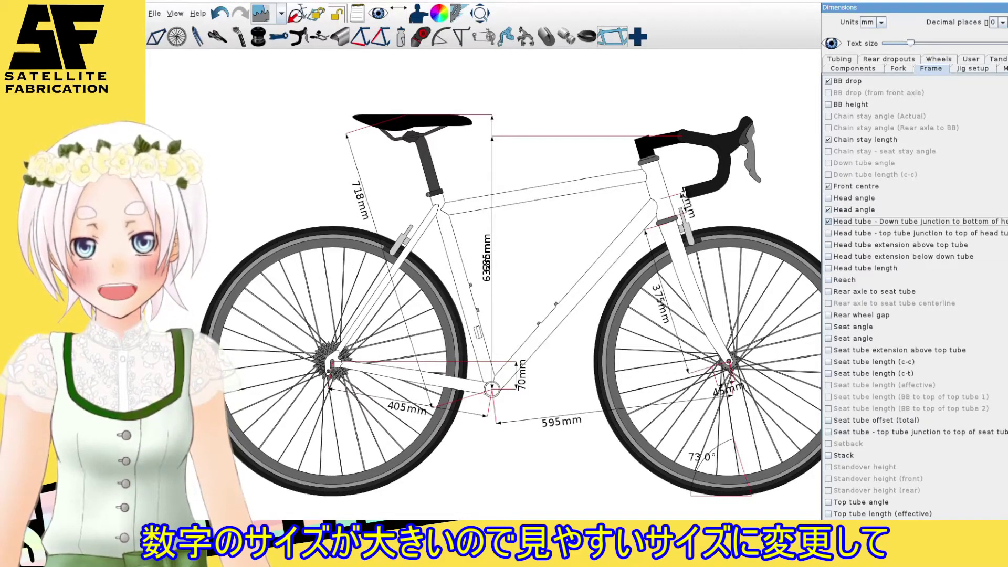
pyautogui.press('space')
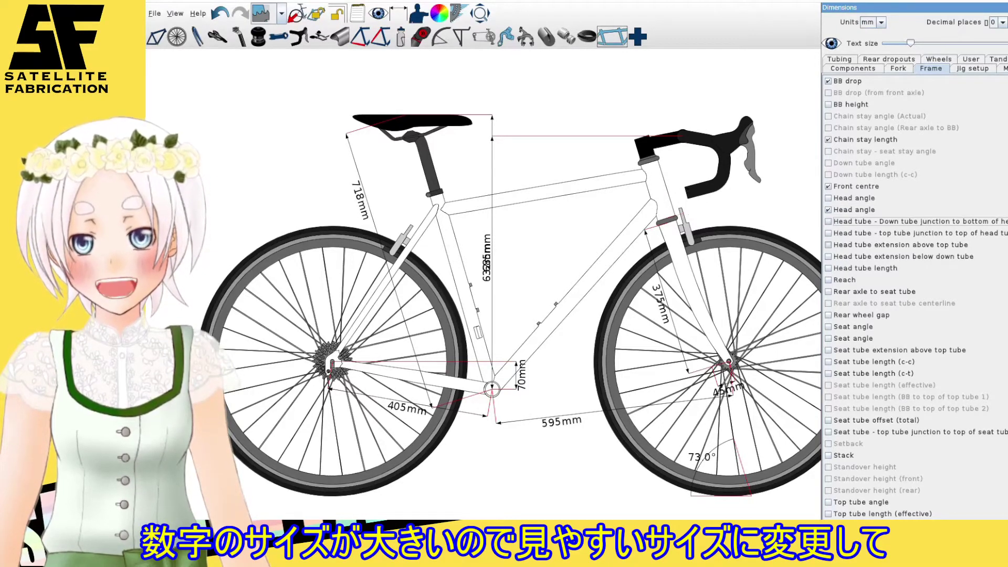
pyautogui.press('Tab')
pyautogui.press('space')
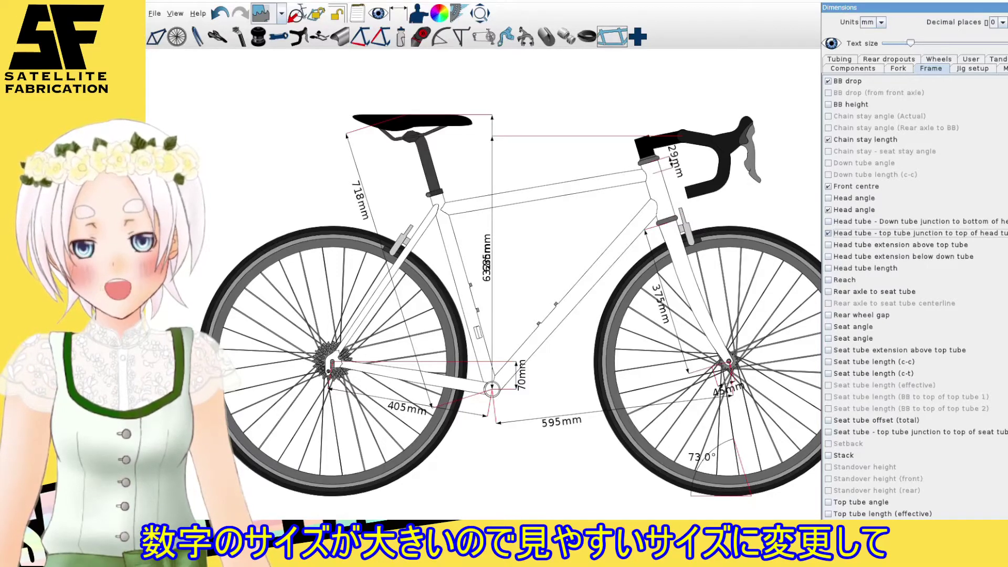
pyautogui.press('space')
pyautogui.press('Tab')
pyautogui.press('space')
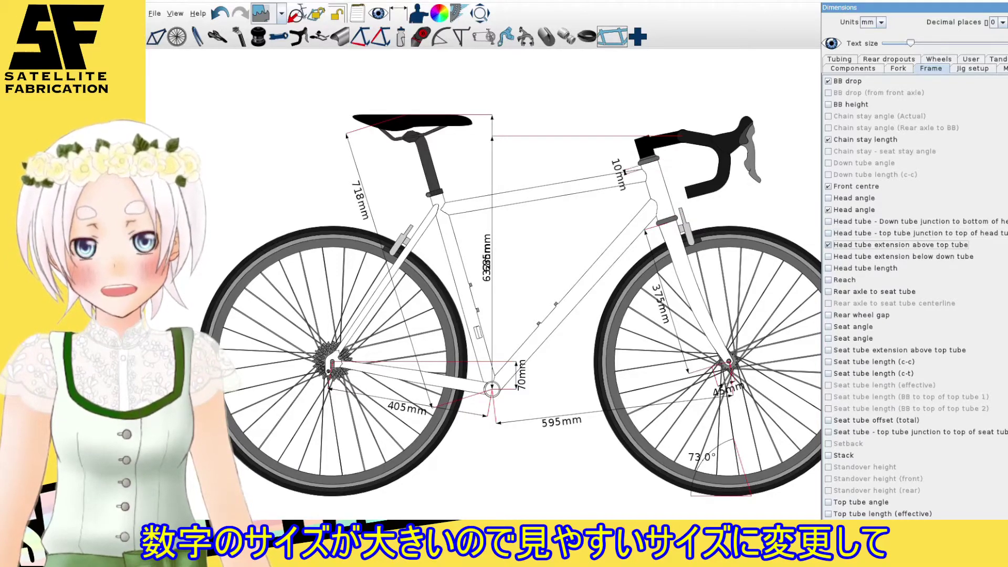
pyautogui.press('Tab')
pyautogui.press('space')
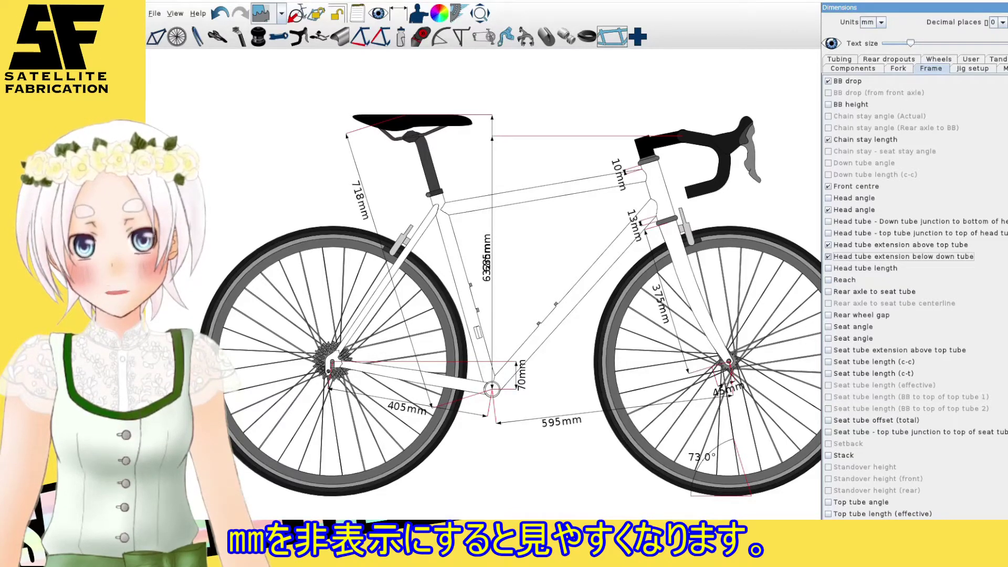
pyautogui.press('Tab')
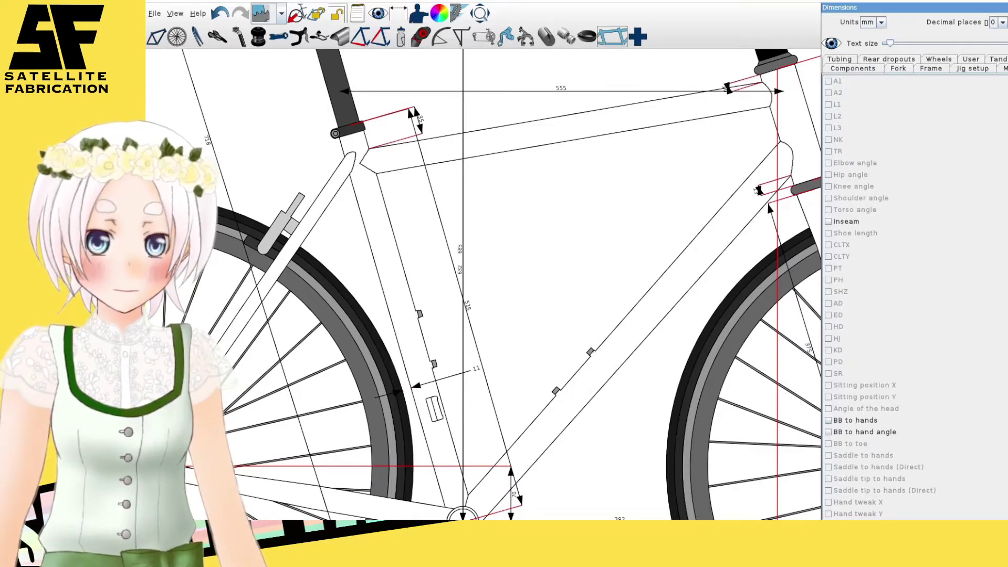
# Enlarge the dimension text, close the Dimensions panel and zoom around the frame.
pyautogui.moveTo(889, 44); pyautogui.dragTo(895, 43)
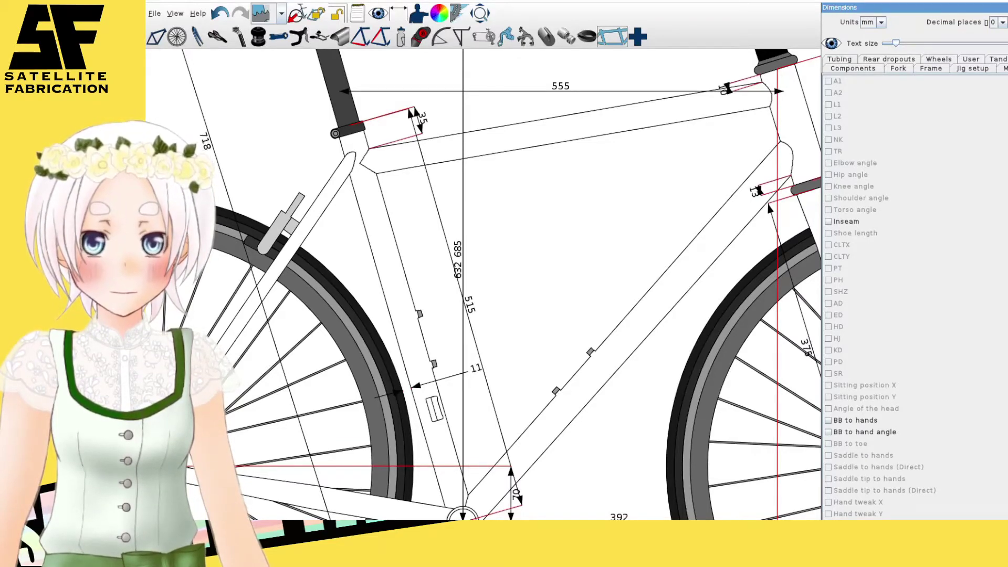
pyautogui.press('Escape')
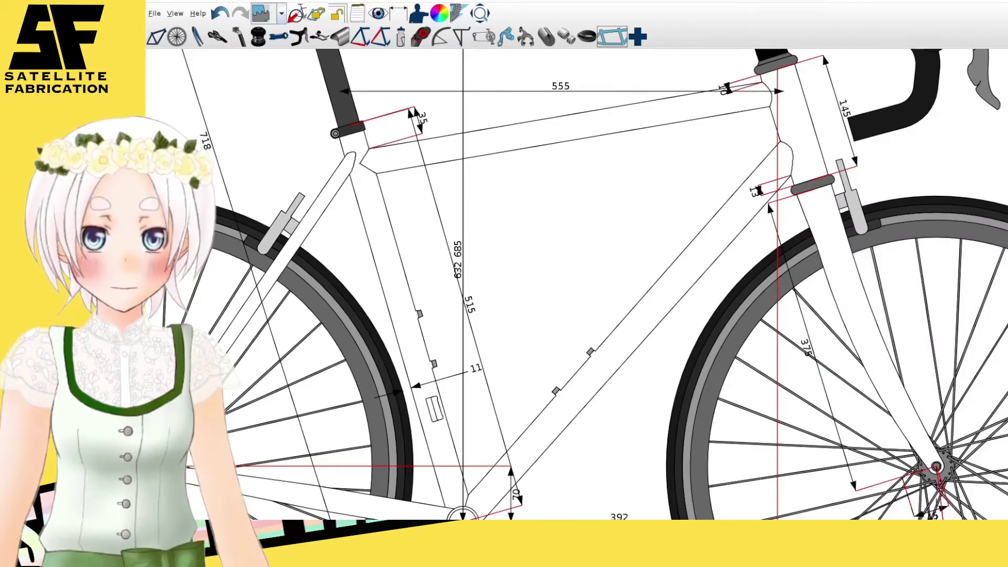
pyautogui.scroll(1, 517, 226)
pyautogui.scroll(1, 517, 225)
pyautogui.scroll(1, 517, 225)
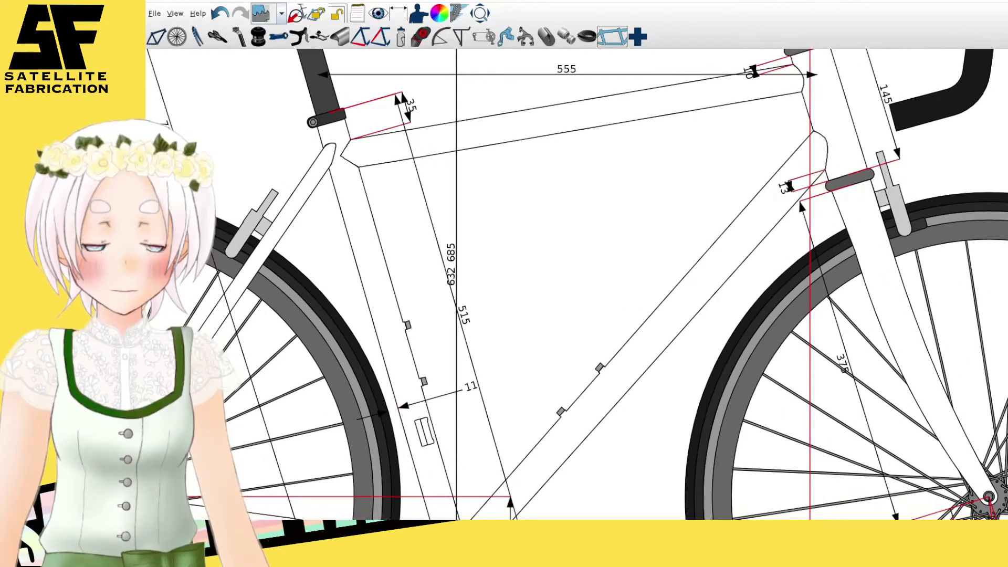
pyautogui.scroll(-1, 519, 210)
pyautogui.scroll(-1, 520, 210)
pyautogui.scroll(-1, 519, 210)
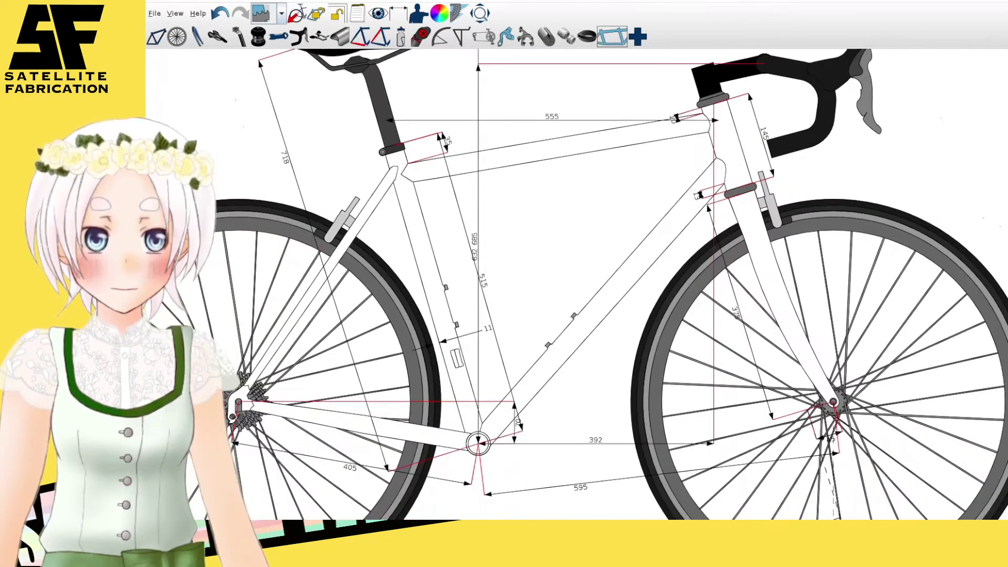
pyautogui.scroll(-1, 519, 210)
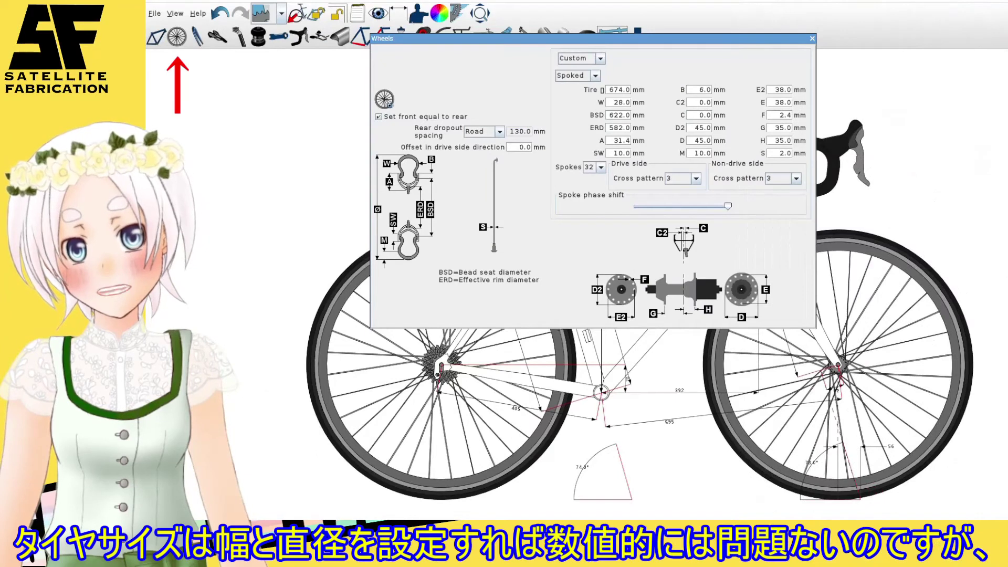
# Set the tyre diameter to 680 mm in the Wheels settings.
pyautogui.hotkey('ctrl', 'a')
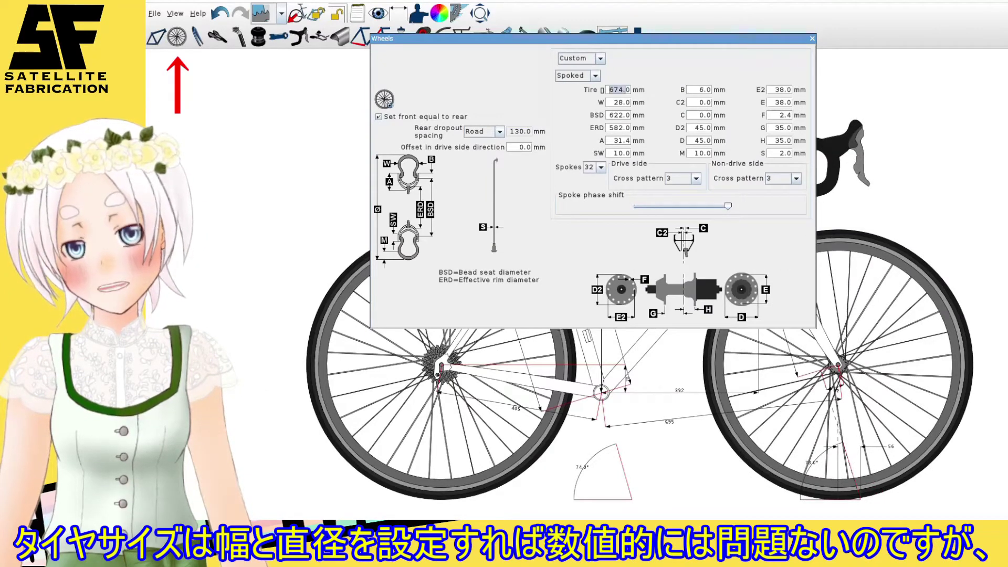
pyautogui.write('60')
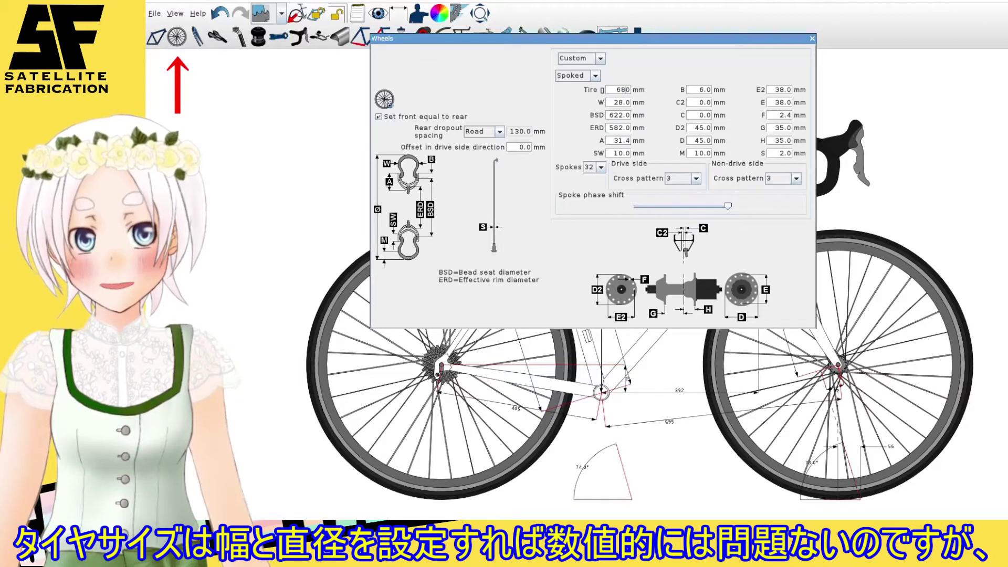
pyautogui.press('Return')
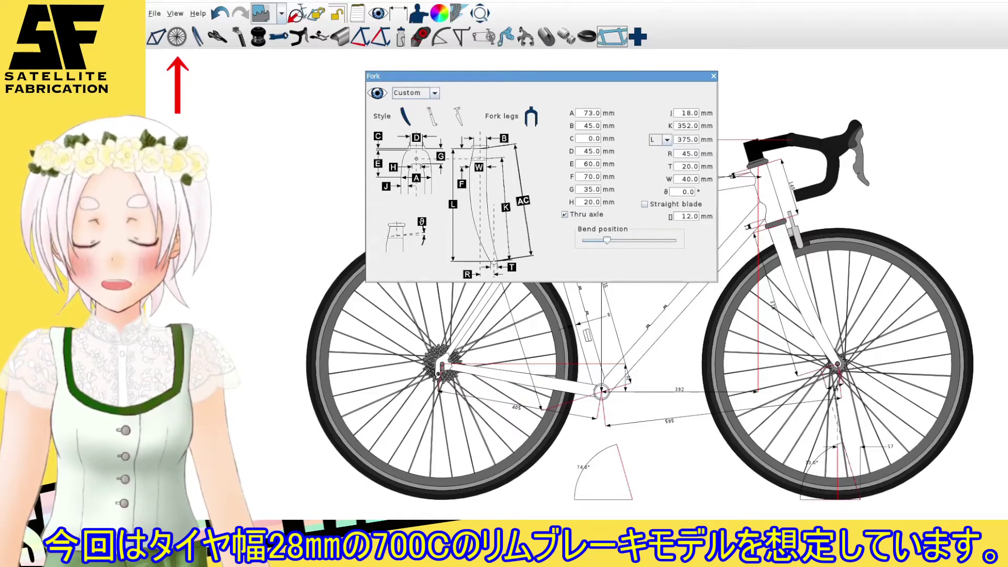
# Set the fork length L to 368 mm and close the Fork settings.
pyautogui.hotkey('ctrl', 'a')
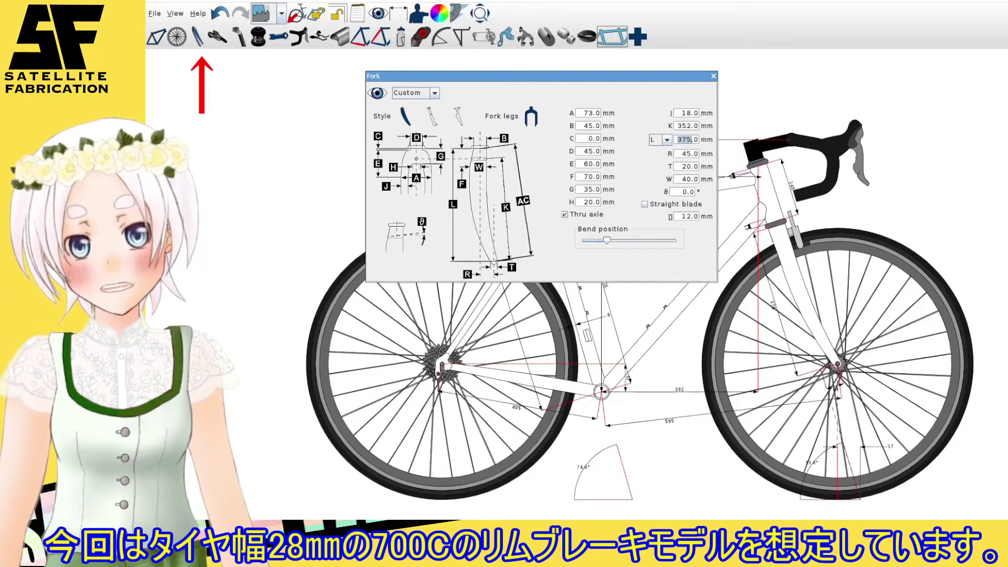
pyautogui.write('368')
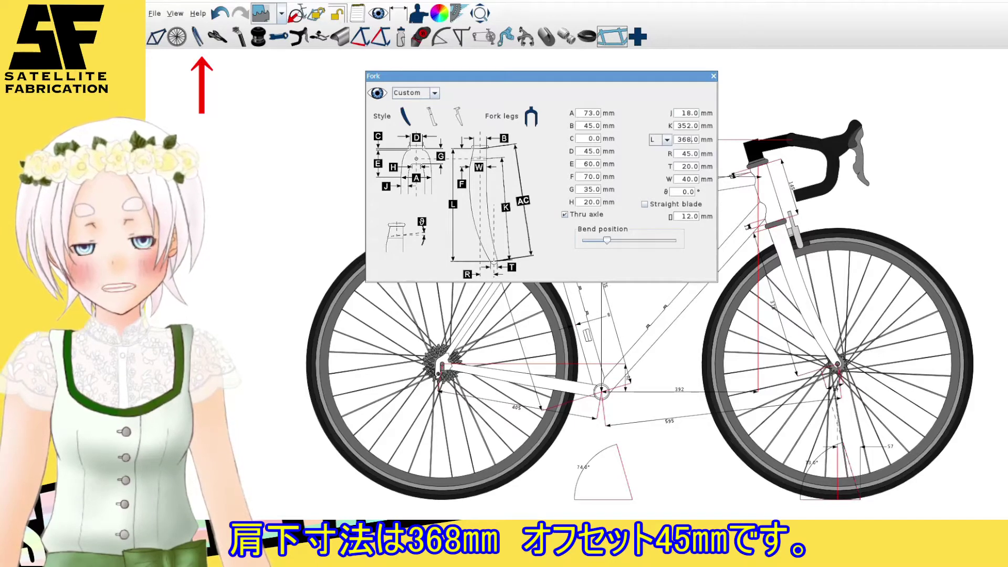
pyautogui.press('Return')
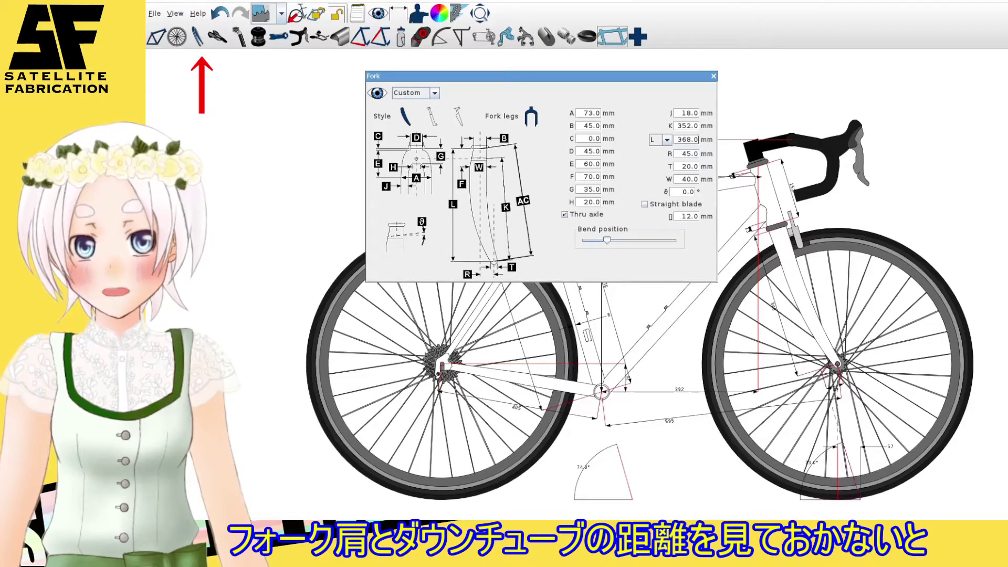
pyautogui.press('Escape')
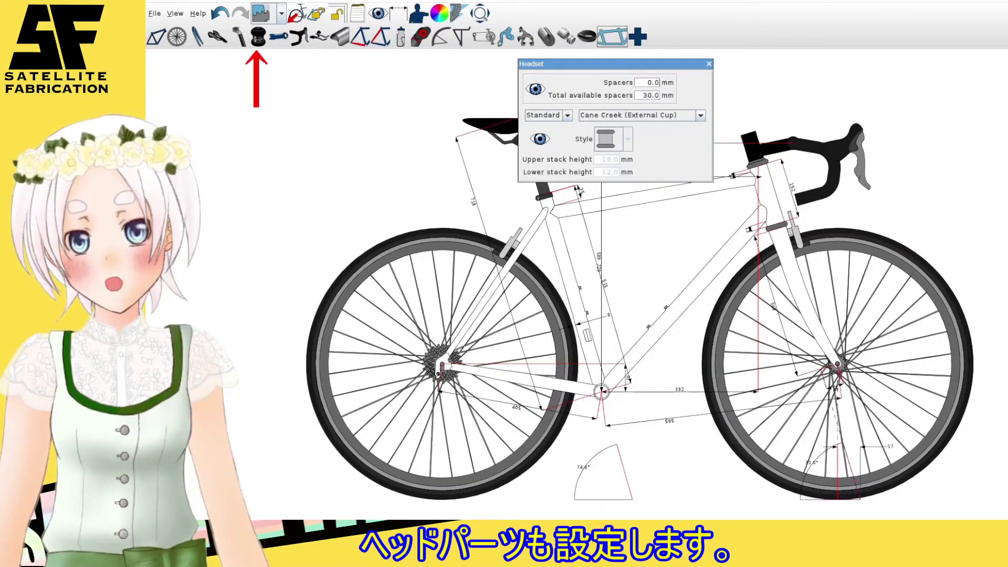
# Set total available spacers to 0 mm and keep the headset on a Standard preset.
pyautogui.hotkey('ctrl', 'a')
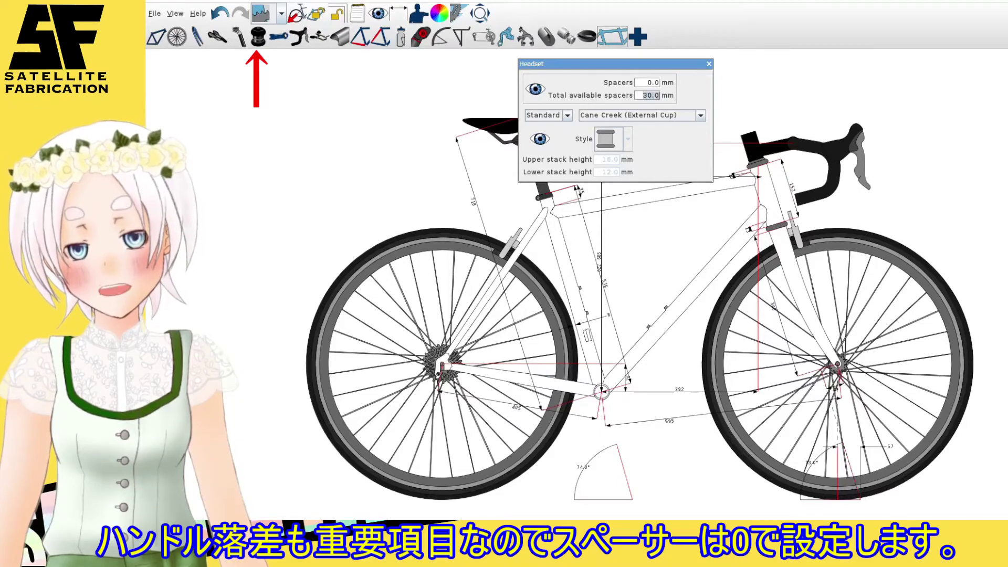
pyautogui.write('0')
pyautogui.press('Return')
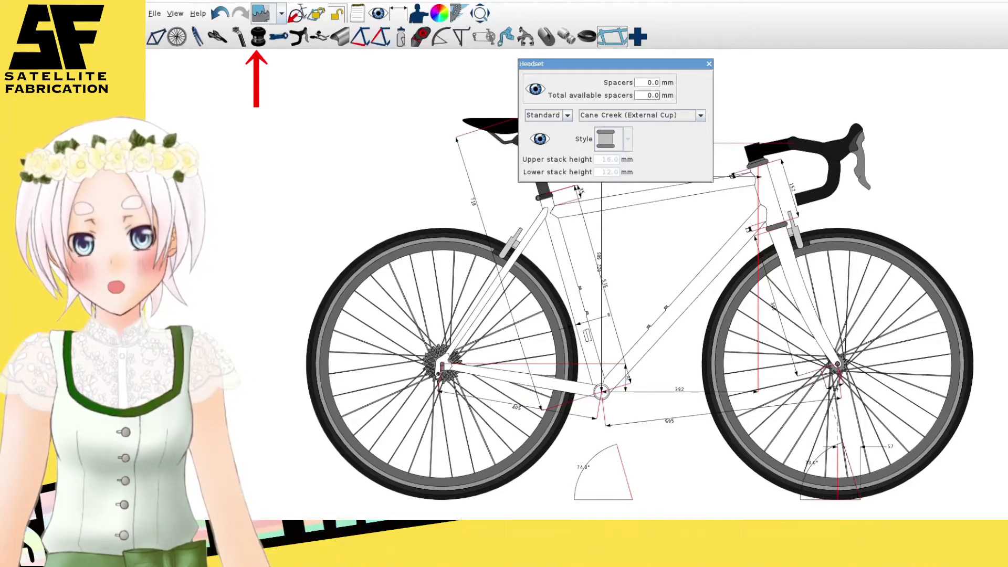
pyautogui.click(567, 115)
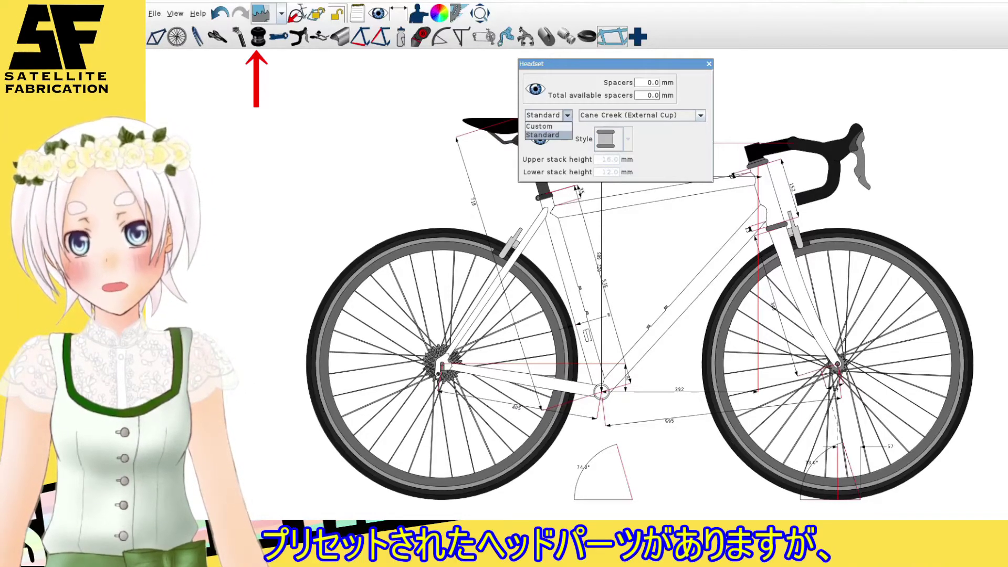
pyautogui.click(543, 125)
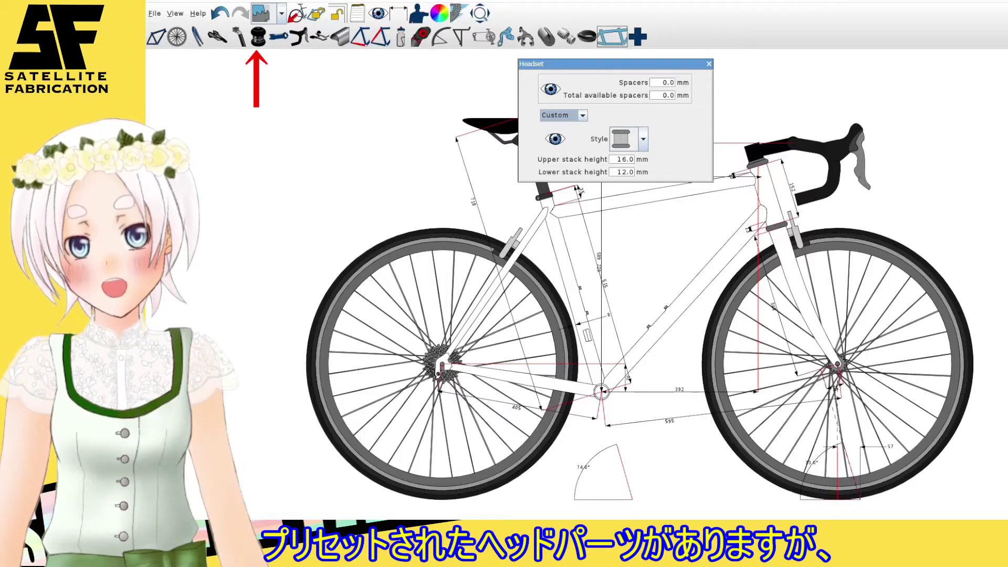
pyautogui.click(642, 139)
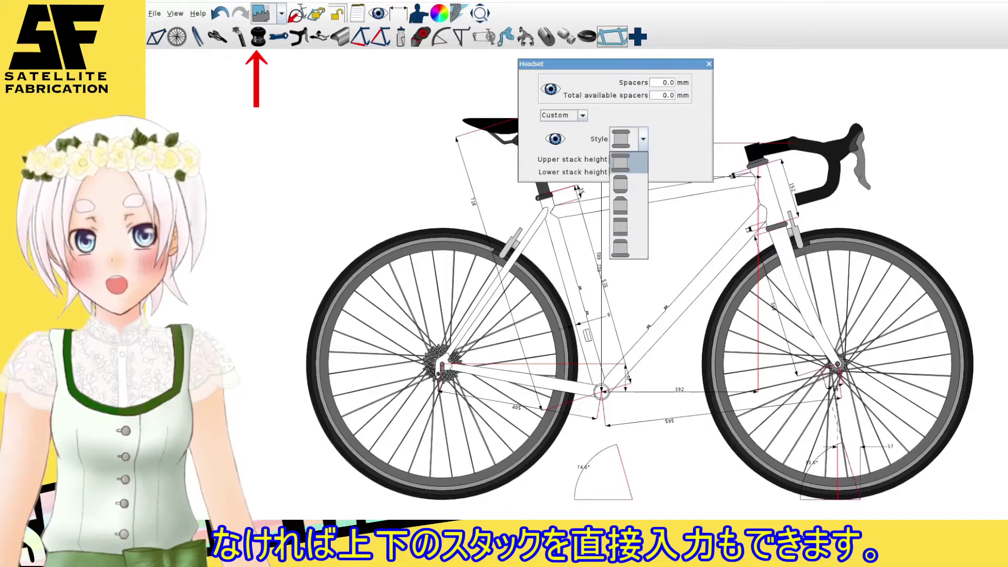
pyautogui.click(582, 115)
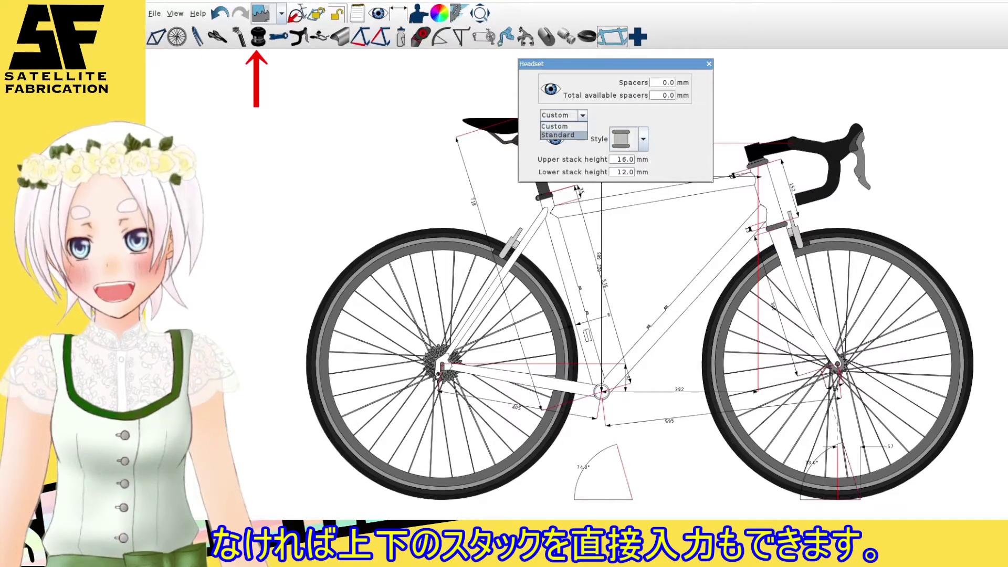
pyautogui.click(557, 135)
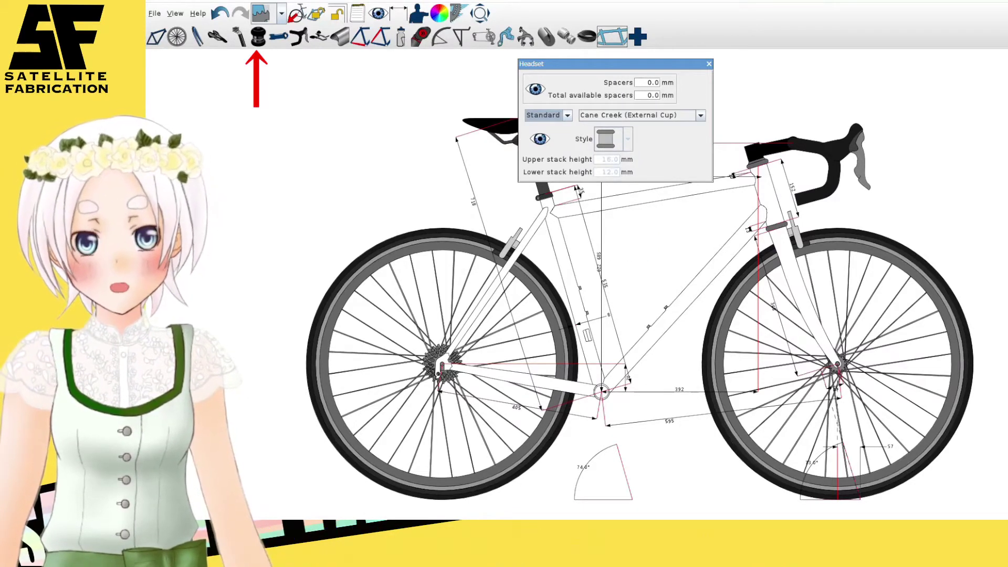
# Choose the Chris King NoThreadSet 1-1/8" headset model.
pyautogui.click(700, 115)
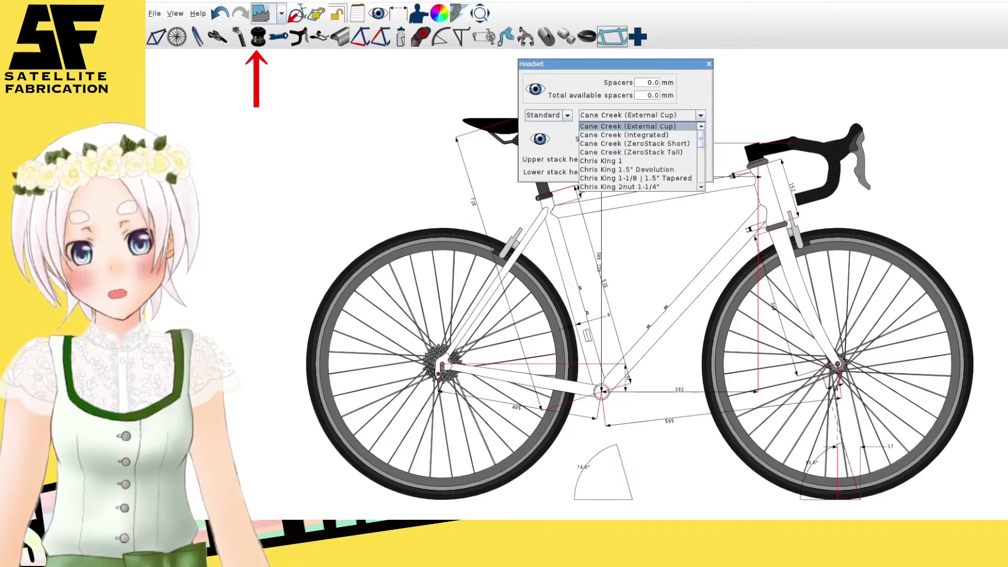
pyautogui.press('Down')
pyautogui.press('Down')
pyautogui.press('Down')
pyautogui.press('Down')
pyautogui.press('Down')
pyautogui.press('Down')
pyautogui.press('Down')
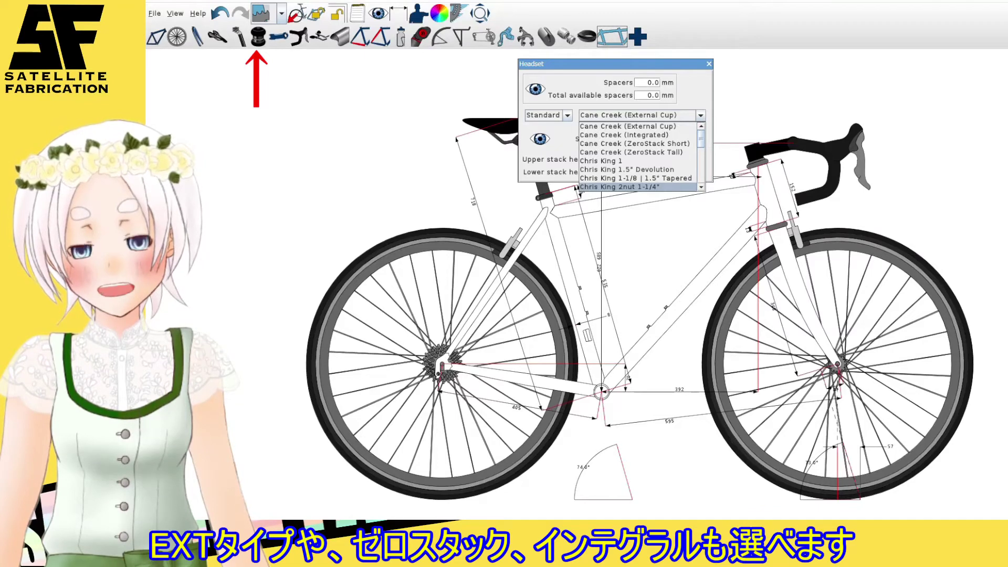
pyautogui.press('Up')
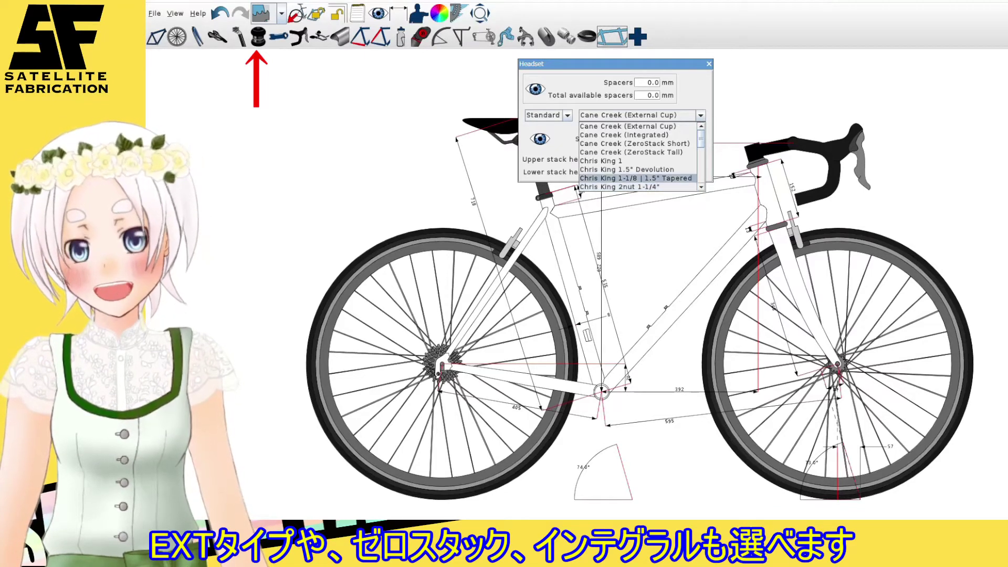
pyautogui.press('Up')
pyautogui.press('Up')
pyautogui.press('Up')
pyautogui.press('Up')
pyautogui.press('Up')
pyautogui.press('Down')
pyautogui.press('Down')
pyautogui.press('Down')
pyautogui.press('Down')
pyautogui.press('Down')
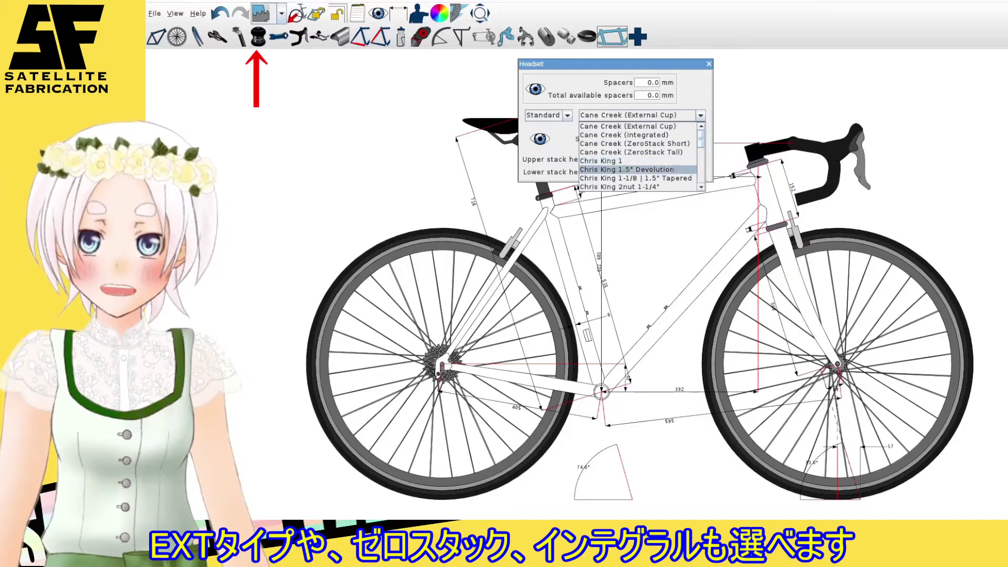
pyautogui.press('Down')
pyautogui.press('Down')
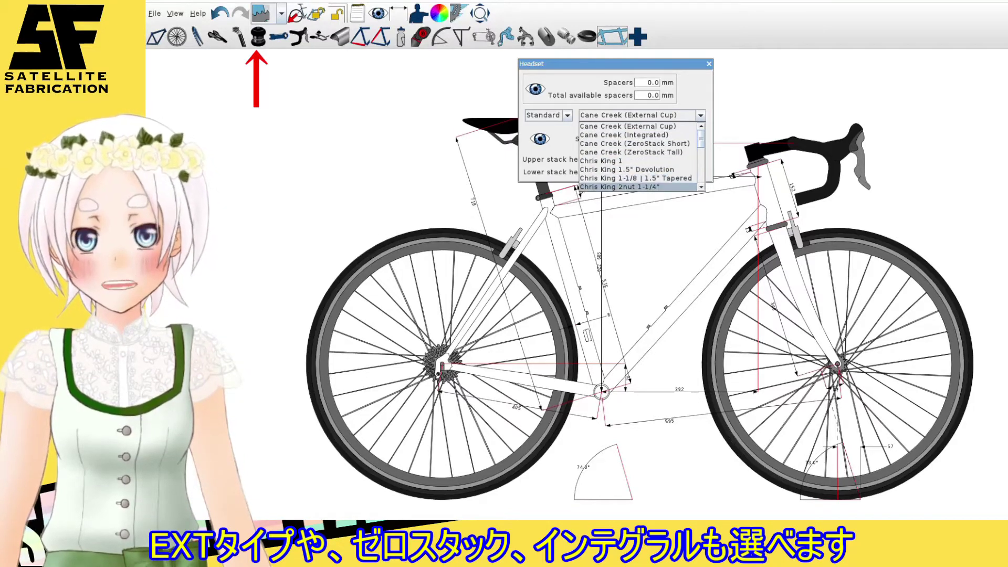
pyautogui.press('Up')
pyautogui.scroll(-2, 638, 156)
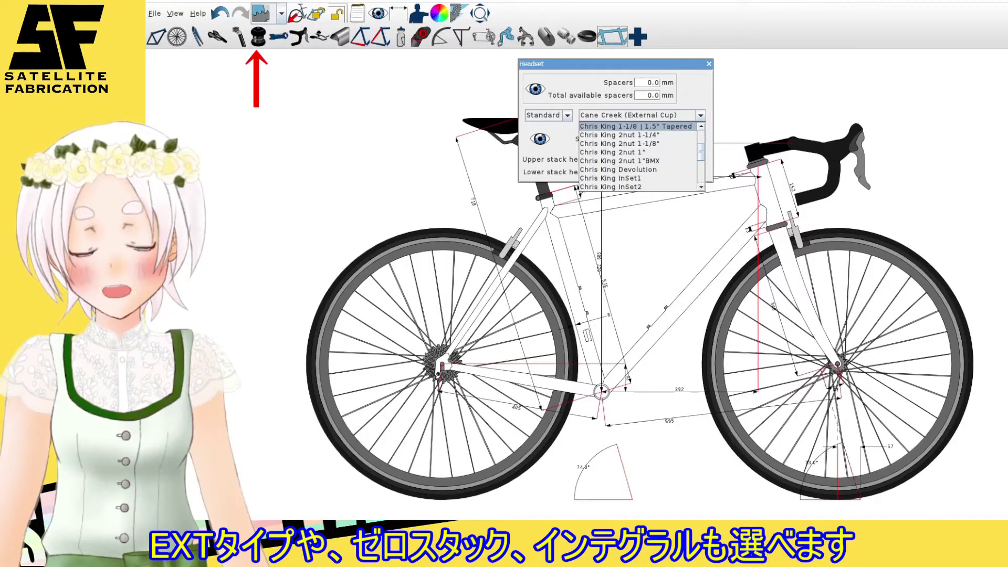
pyautogui.scroll(-1, 638, 156)
pyautogui.scroll(-2, 638, 156)
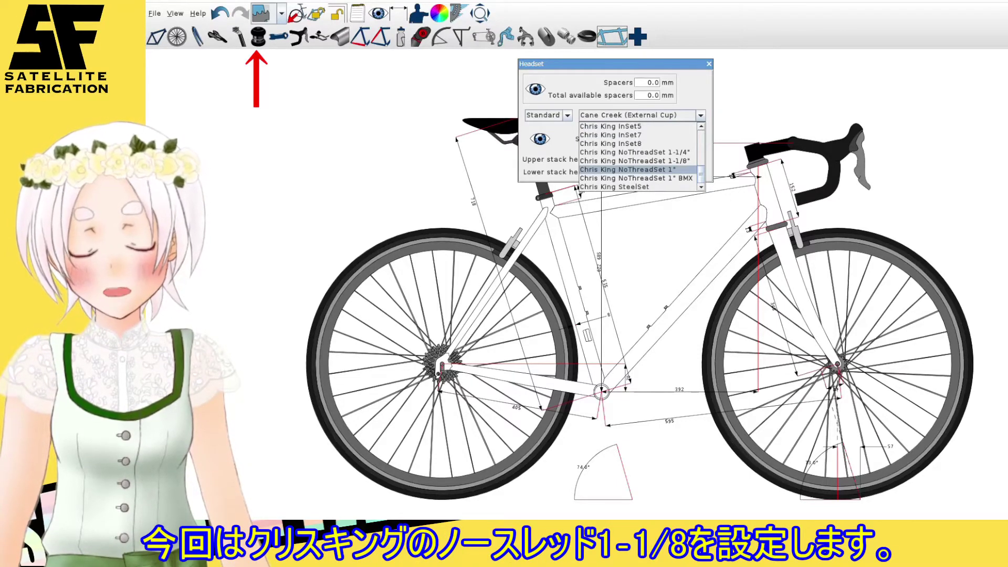
pyautogui.scroll(1, 638, 156)
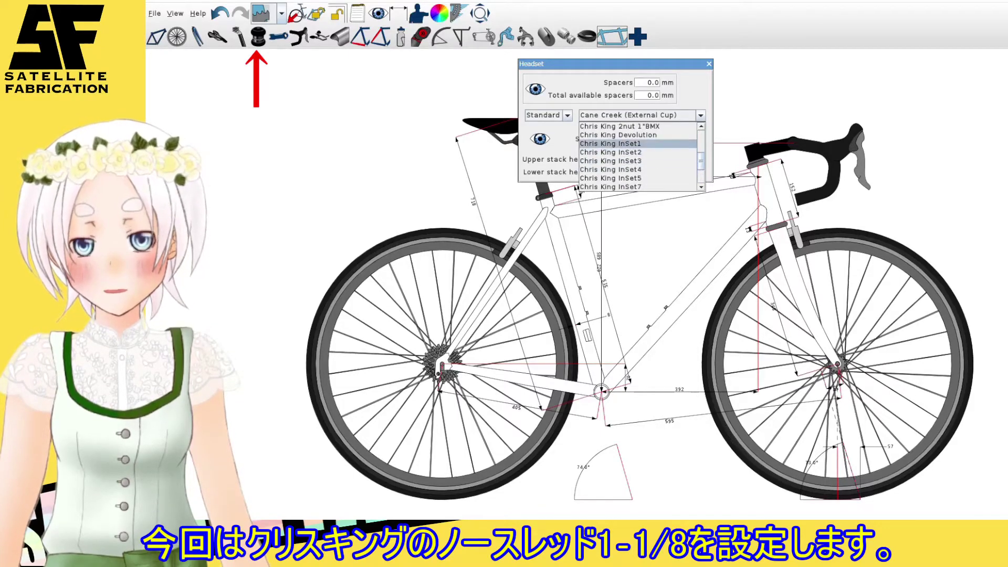
pyautogui.click(635, 152)
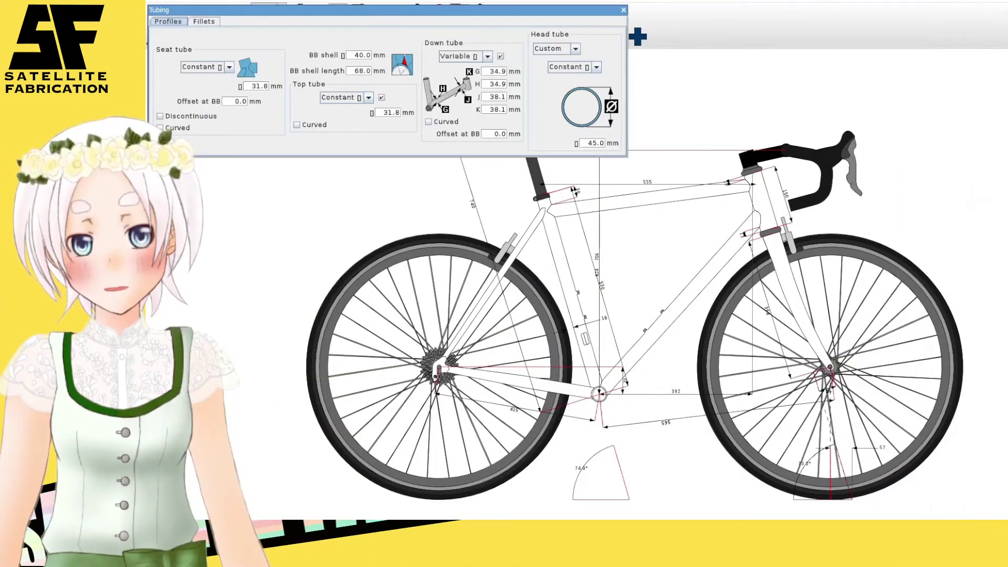
# Make the seat tube a variable-diameter profile (28.6 to 31.8 mm).
pyautogui.moveTo(147, 33)
pyautogui.mouseDown()
pyautogui.moveTo(455, 137)
pyautogui.moveTo(443, 205)
pyautogui.mouseUp()
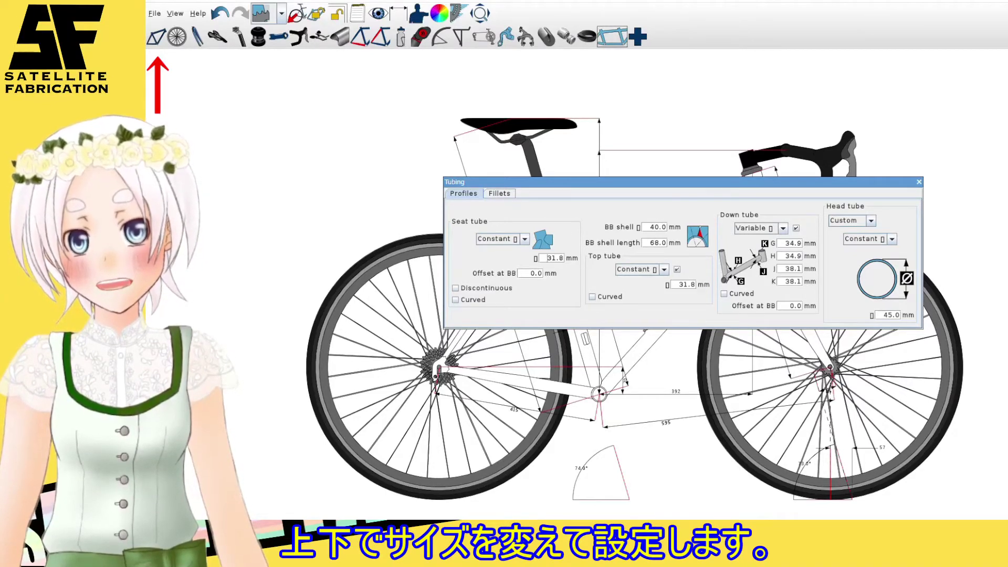
pyautogui.doubleClick(554, 258)
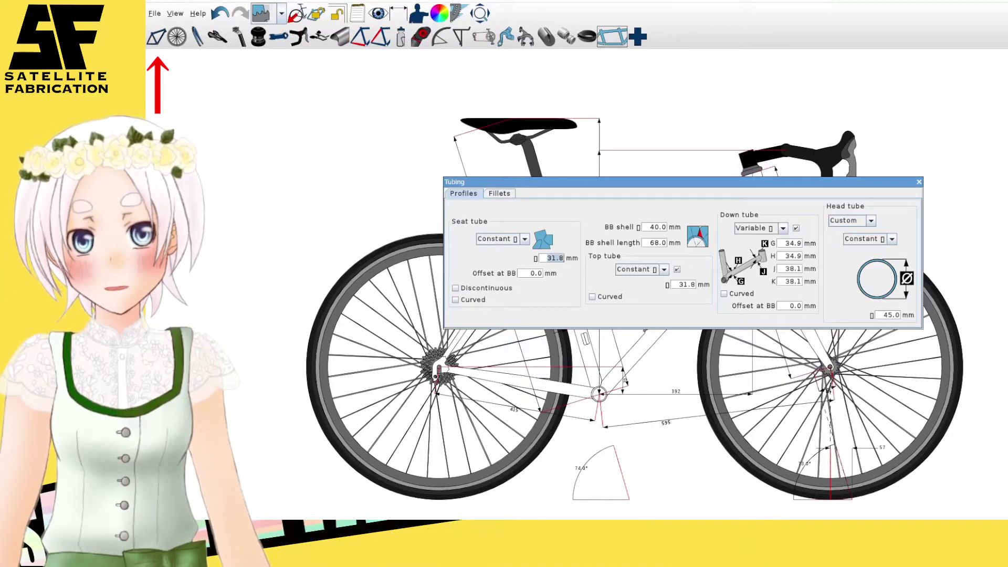
pyautogui.click(524, 239)
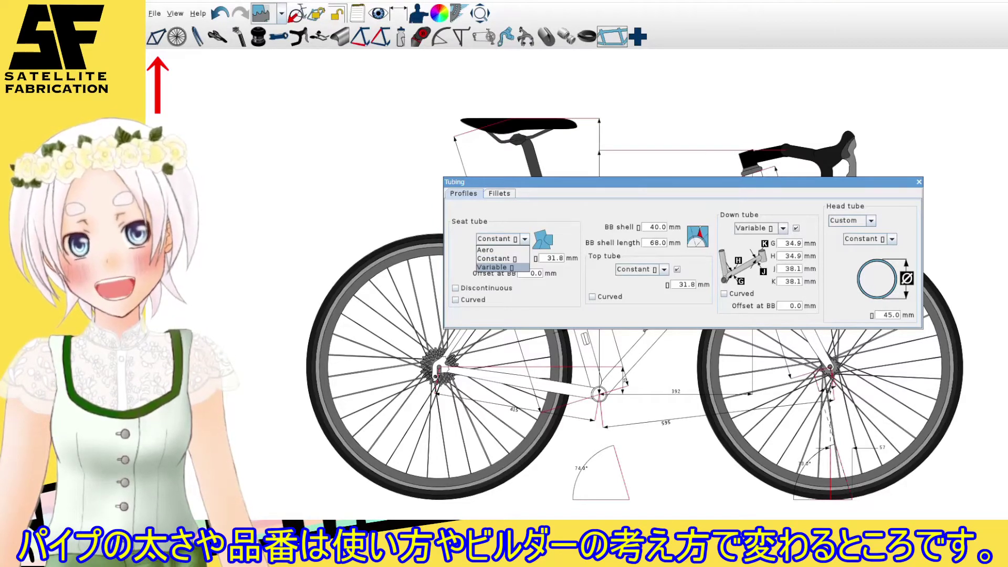
pyautogui.press('Return')
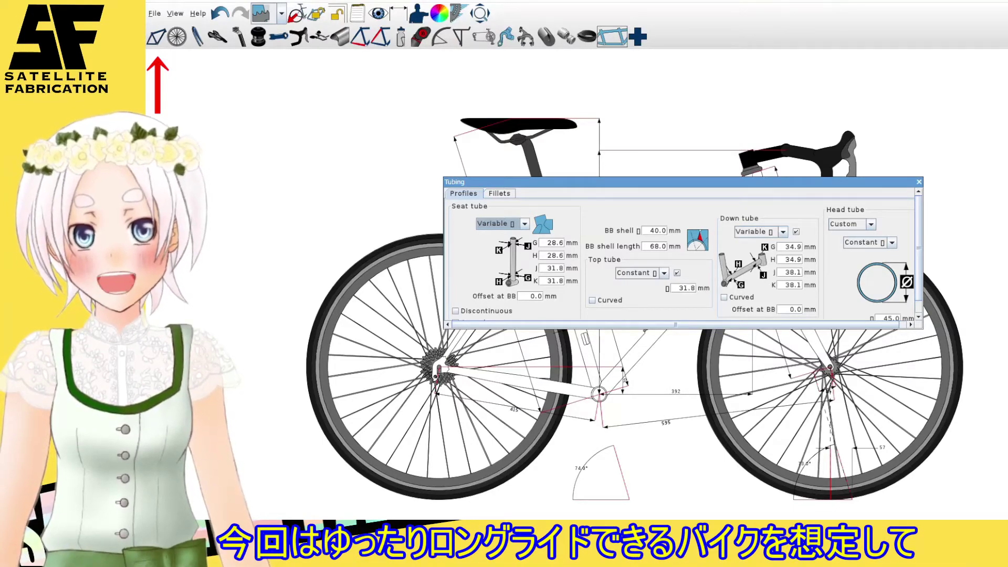
pyautogui.press('Tab')
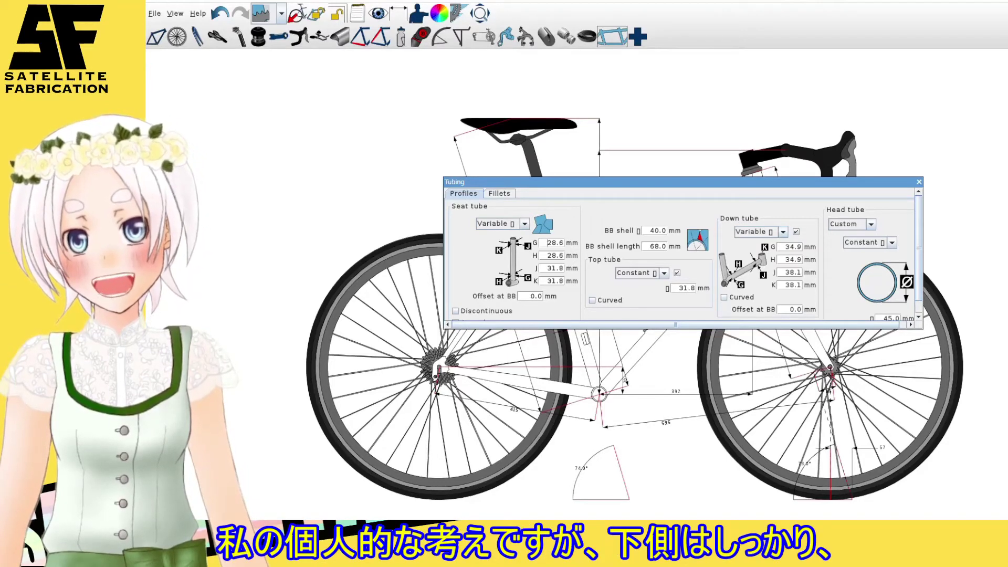
# Change the top tube diameter to 25.4 mm.
pyautogui.doubleClick(683, 288)
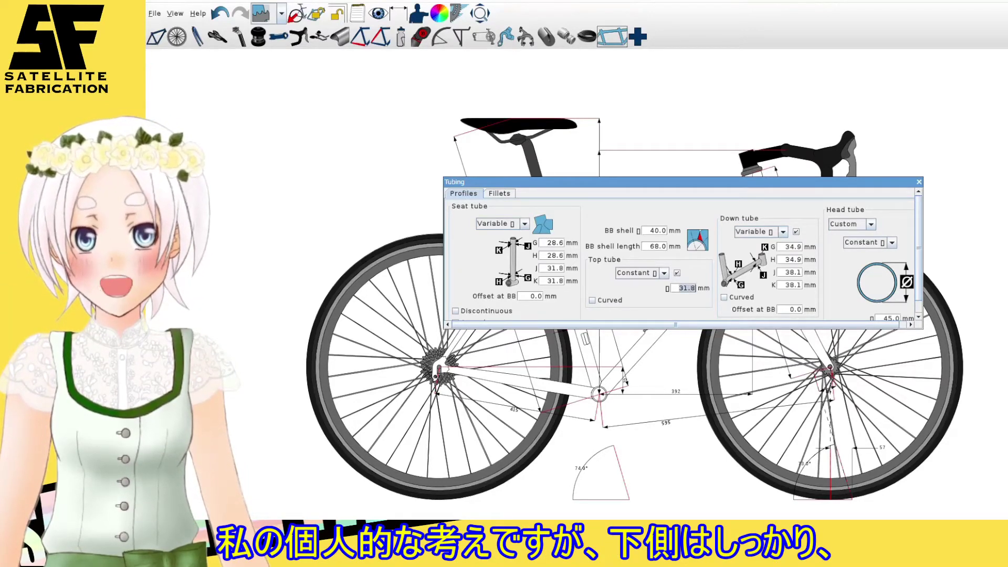
pyautogui.write('25')
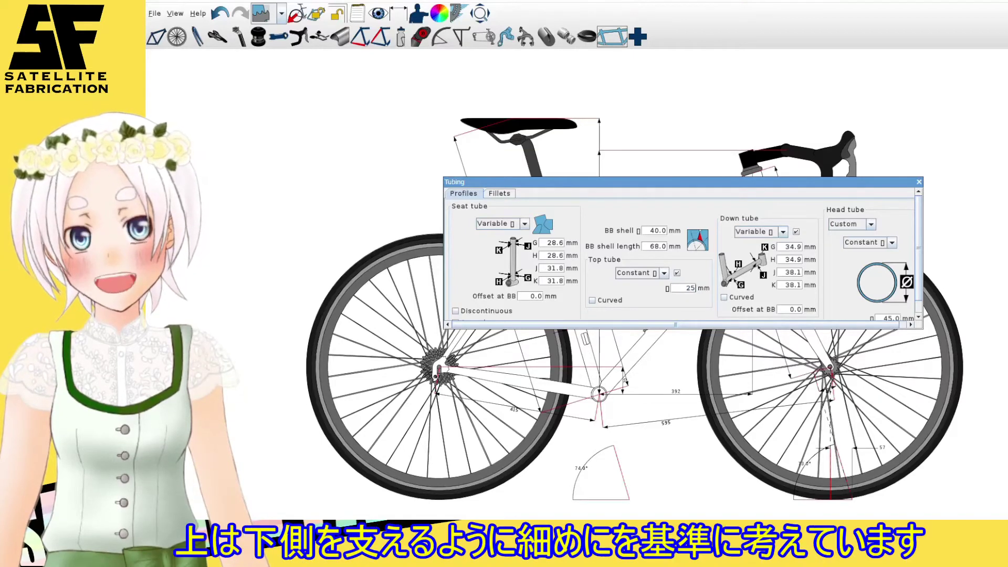
pyautogui.write('.4')
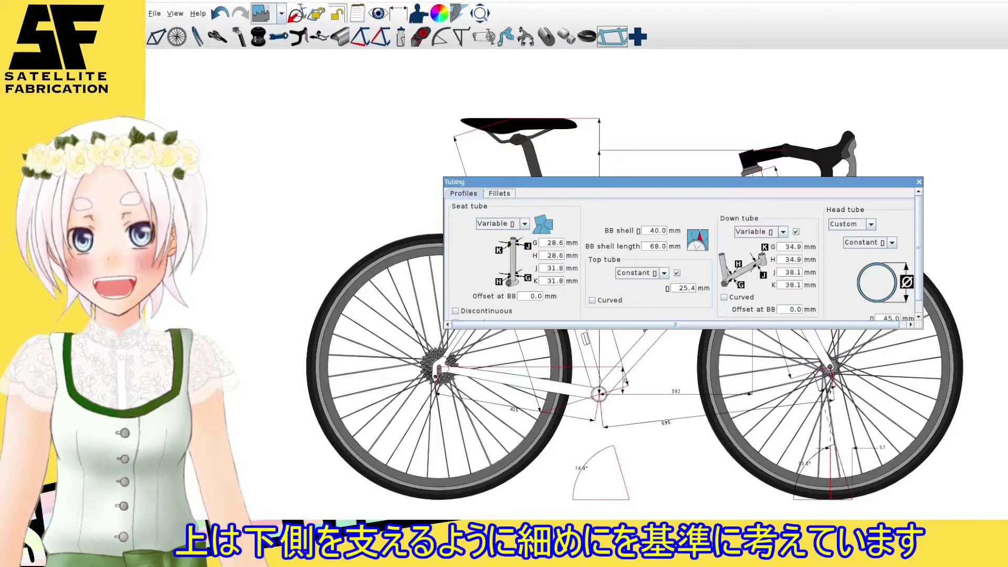
pyautogui.click(782, 231)
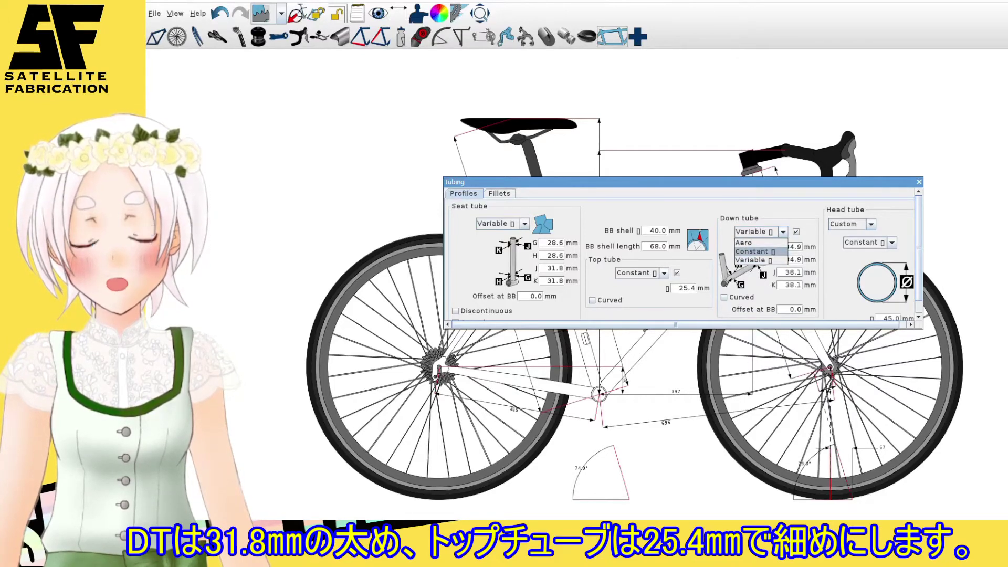
# Set the down tube to a constant 31.6 mm diameter.
pyautogui.click(752, 252)
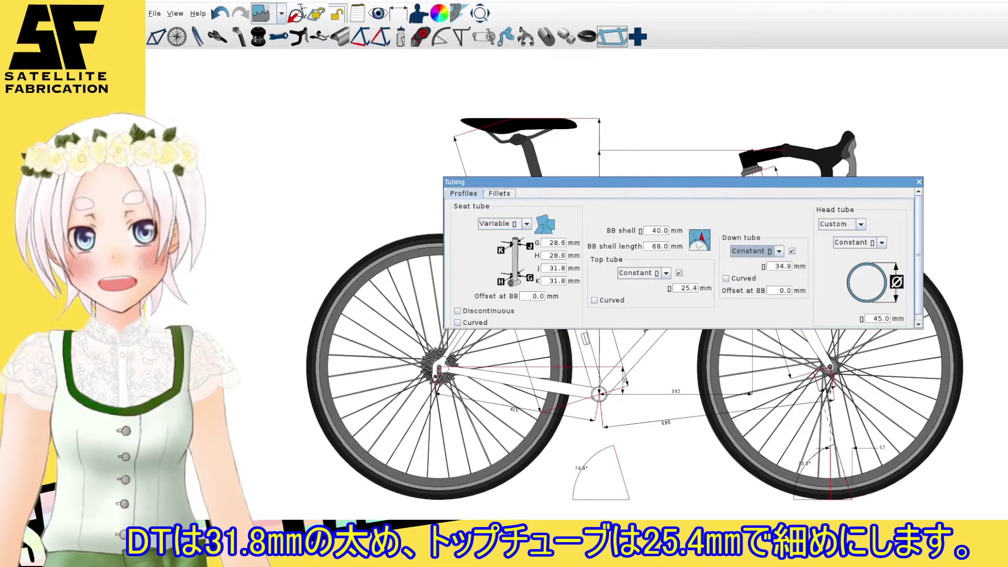
pyautogui.moveTo(775, 266); pyautogui.dragTo(791, 266)
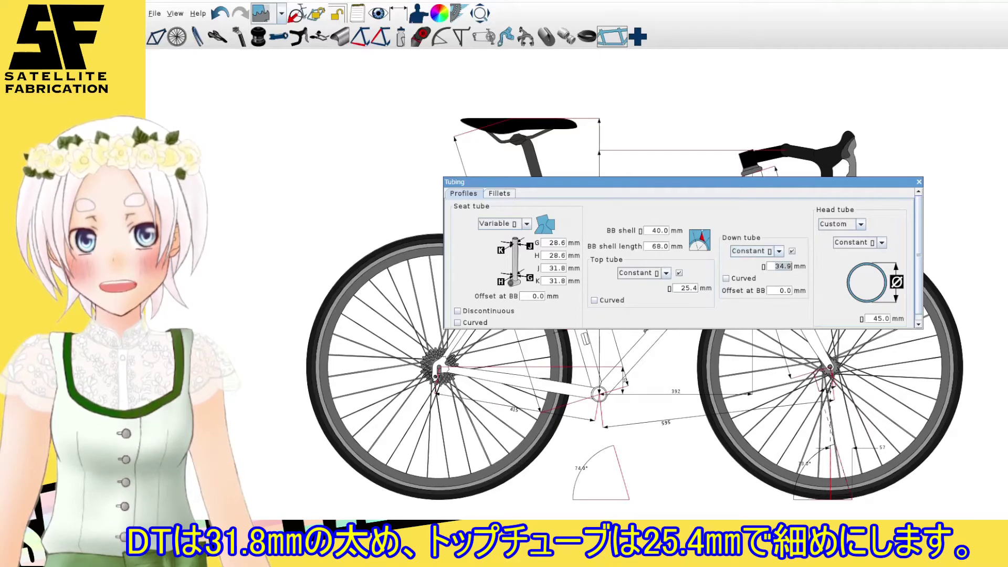
pyautogui.write('31.6')
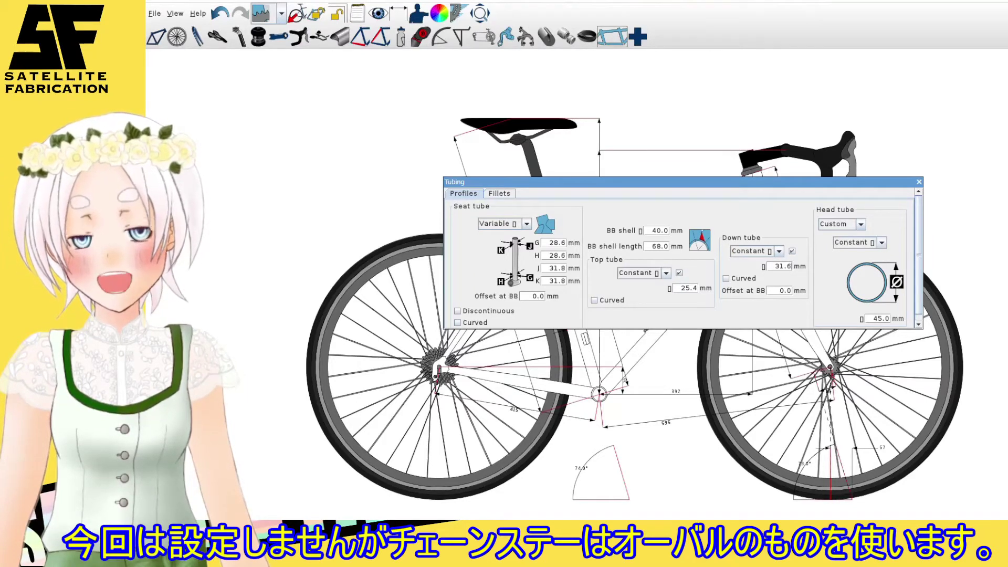
# Try standard head tube sizes, then return the head tube to custom.
pyautogui.click(861, 224)
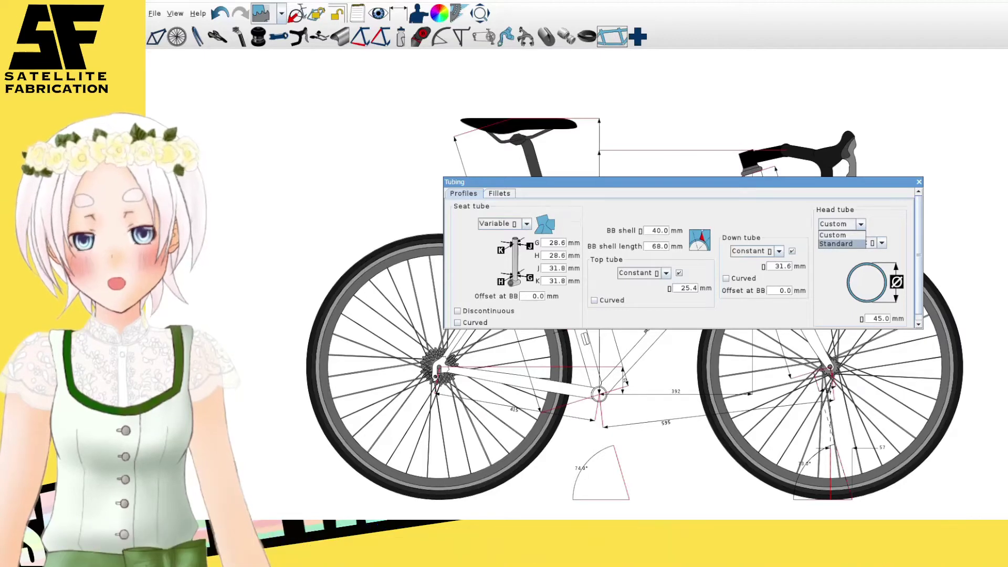
pyautogui.click(836, 243)
pyautogui.hscroll(3, 678, 257)
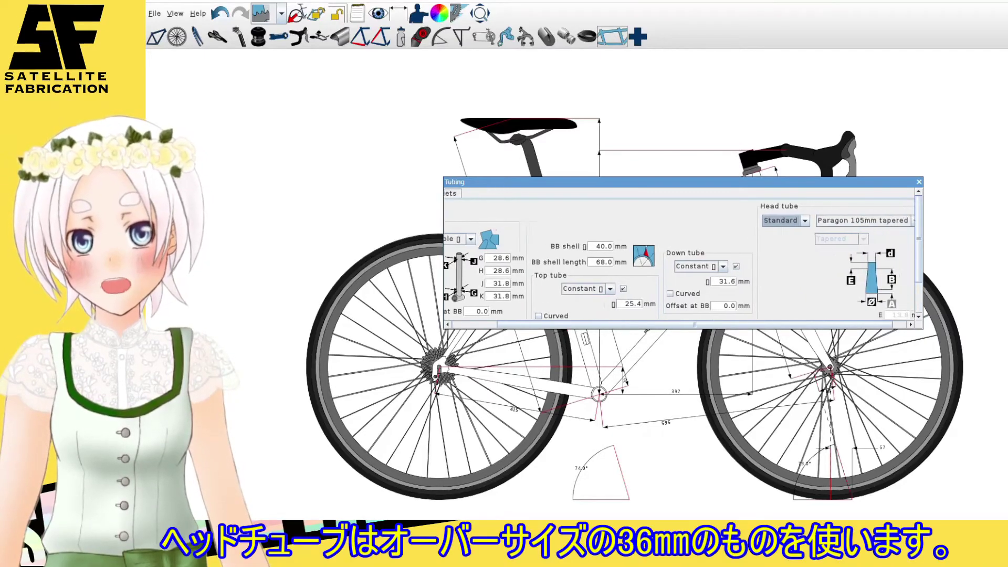
pyautogui.hscroll(2, 679, 257)
pyautogui.click(865, 221)
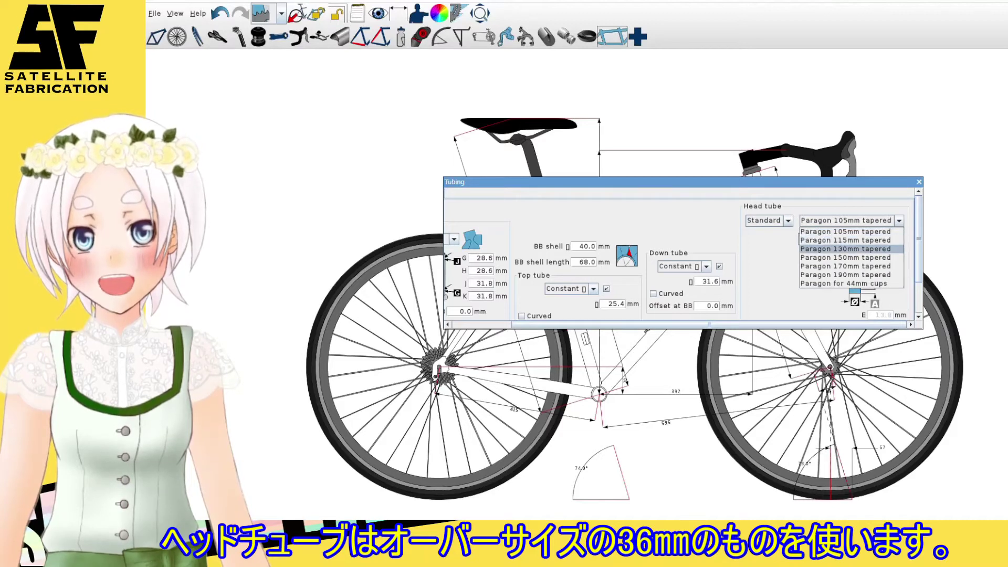
pyautogui.click(787, 221)
pyautogui.click(760, 232)
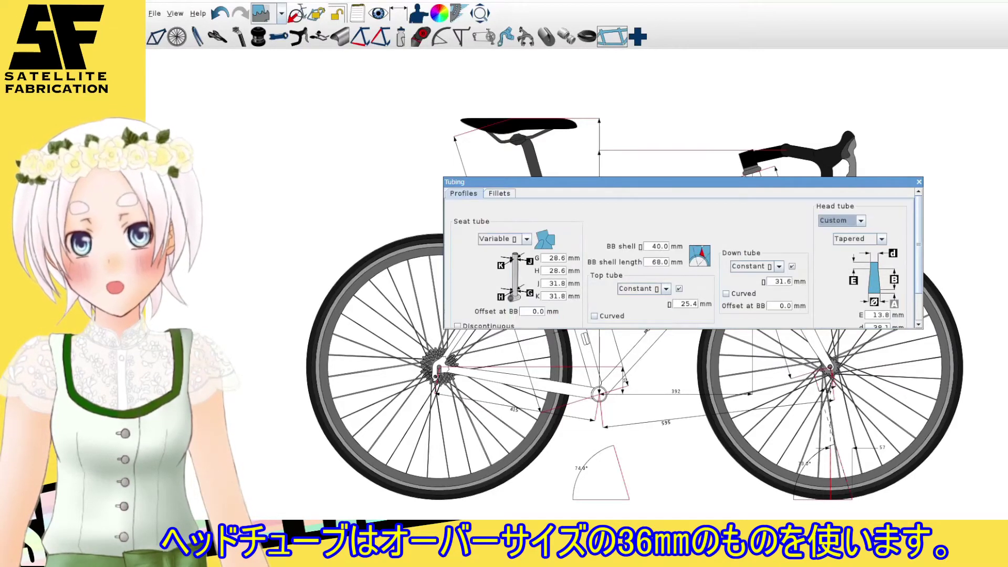
pyautogui.click(882, 239)
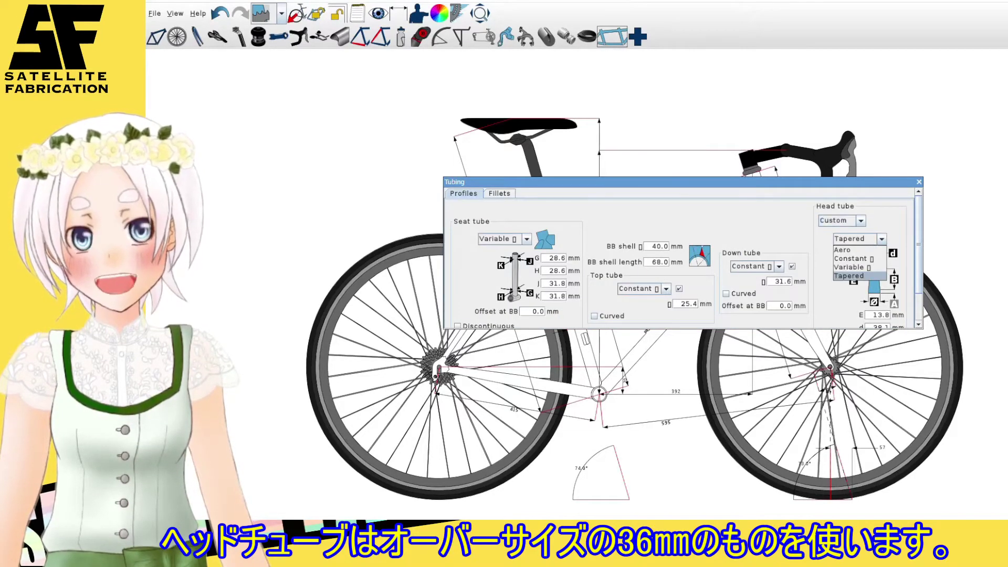
pyautogui.click(861, 221)
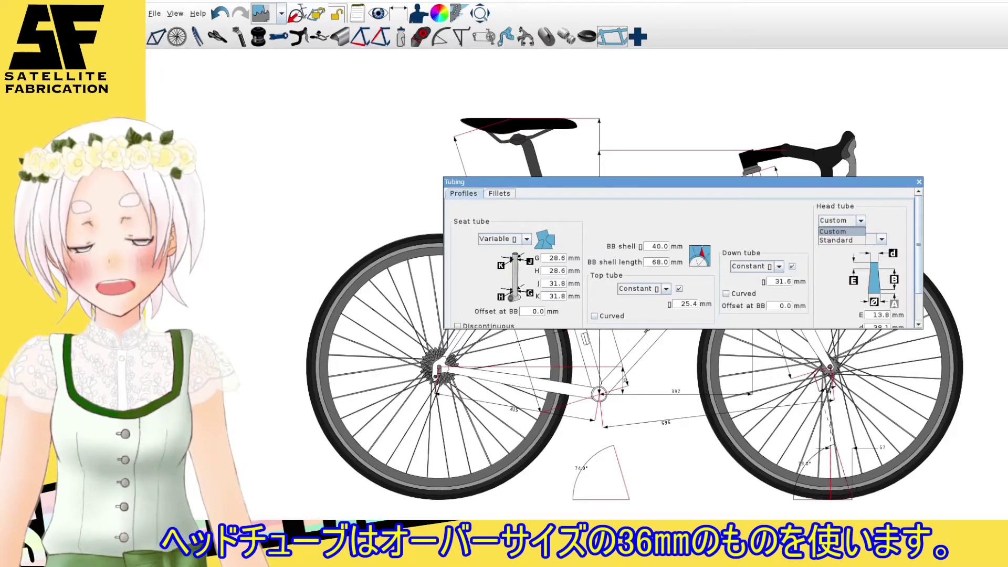
pyautogui.press('Escape')
# Make the head tube a constant round 36 mm tube and close the tubing settings.
pyautogui.click(882, 239)
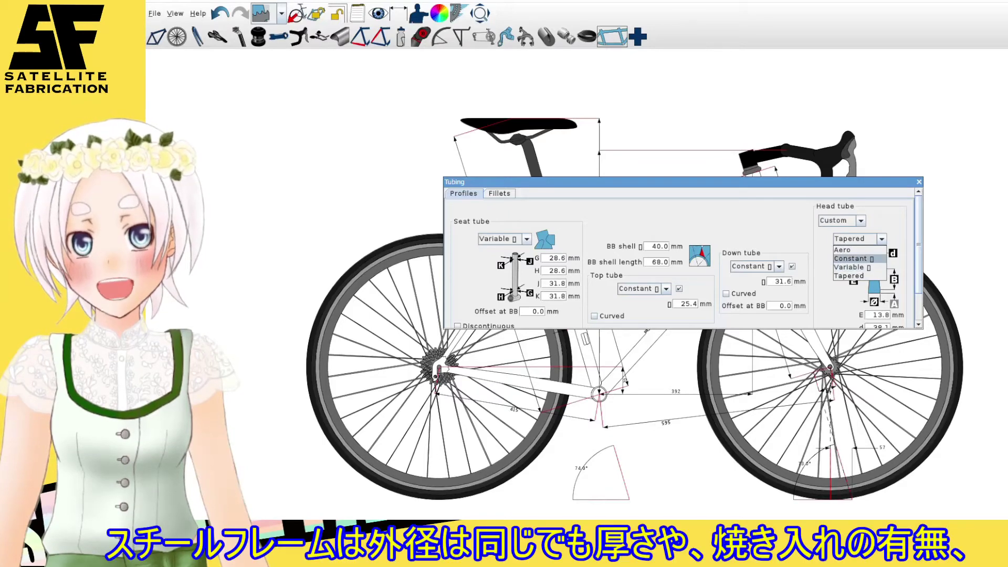
pyautogui.press('Return')
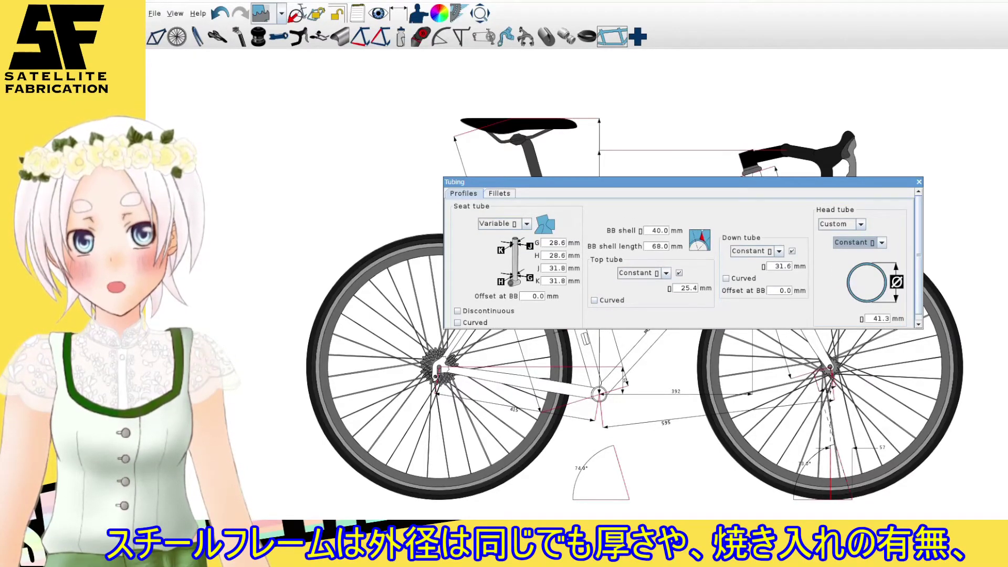
pyautogui.press('Tab')
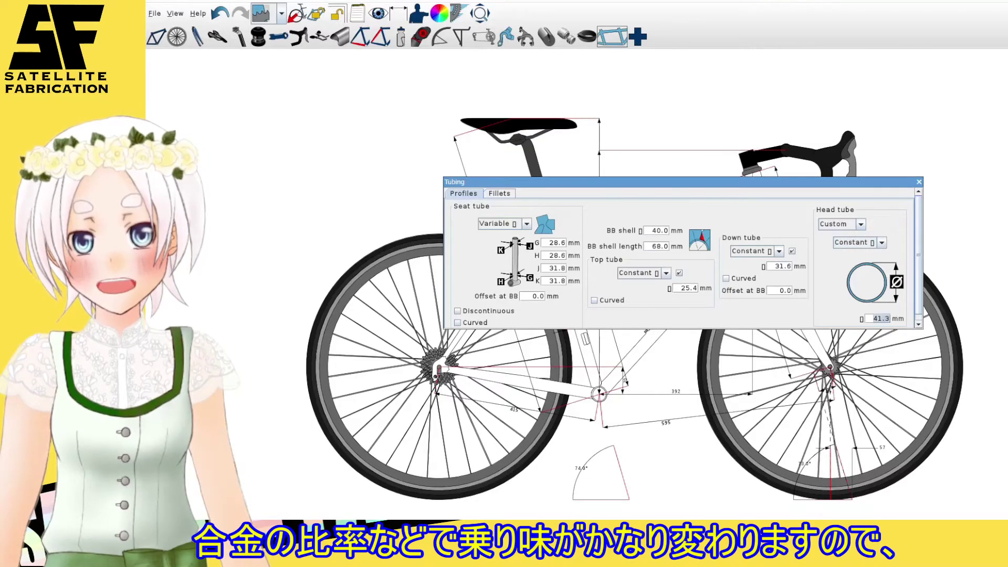
pyautogui.write('3')
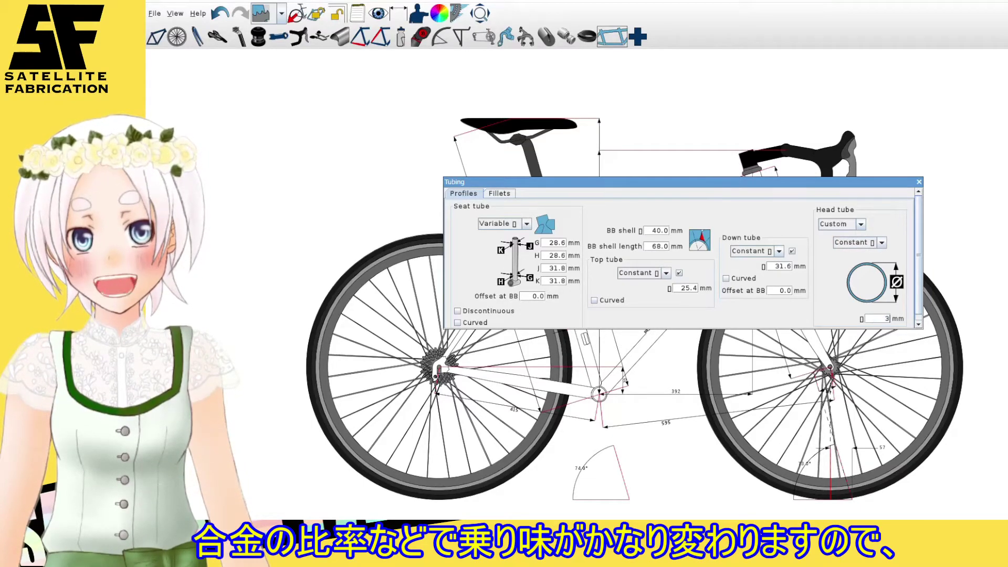
pyautogui.write('6')
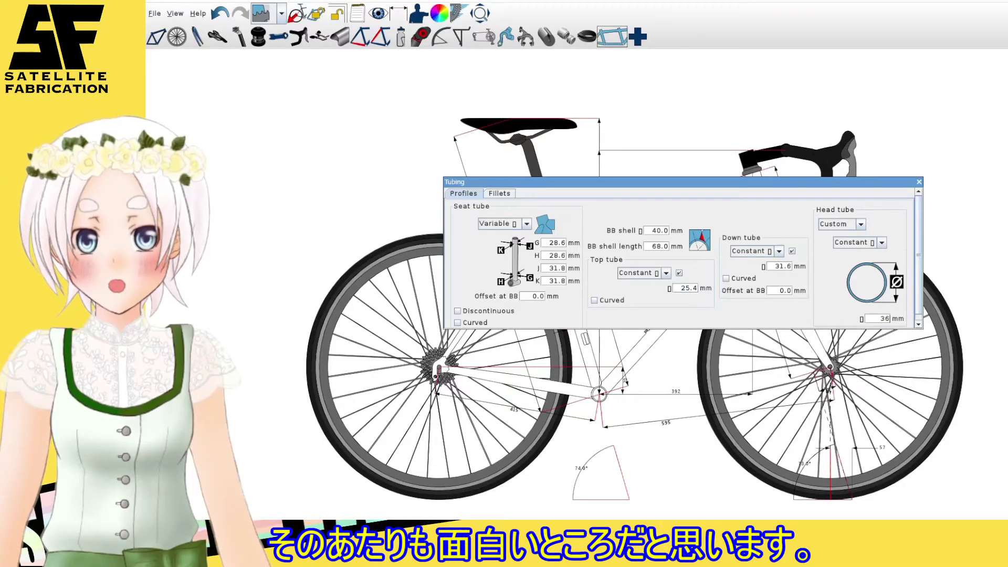
pyautogui.press('Return')
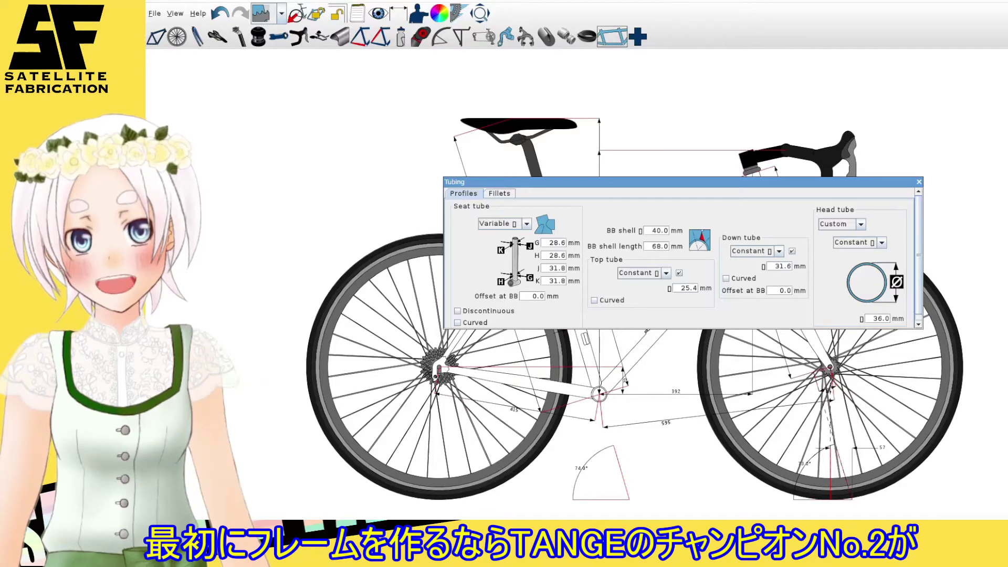
pyautogui.press('Escape')
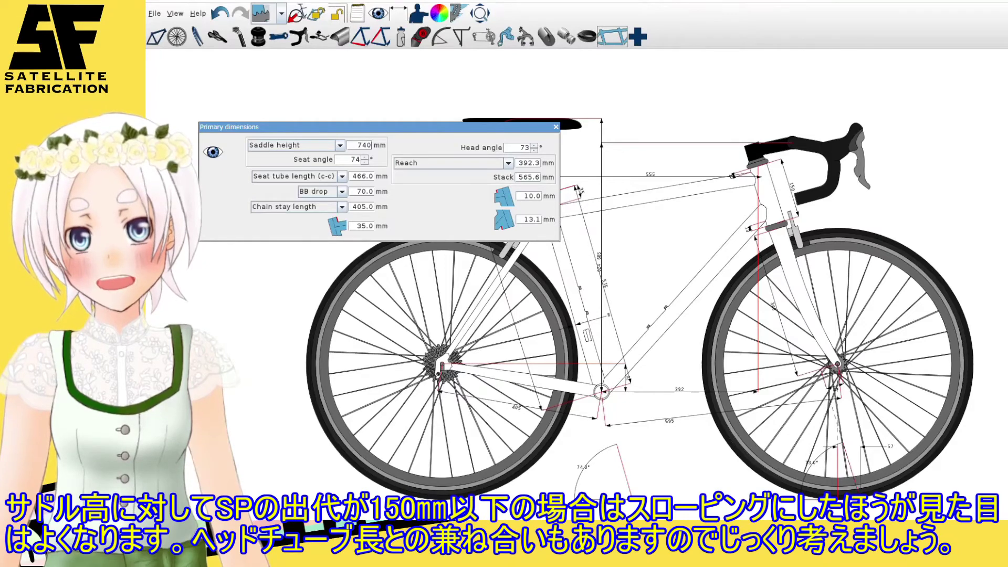
pyautogui.moveTo(367, 127); pyautogui.dragTo(331, 58)
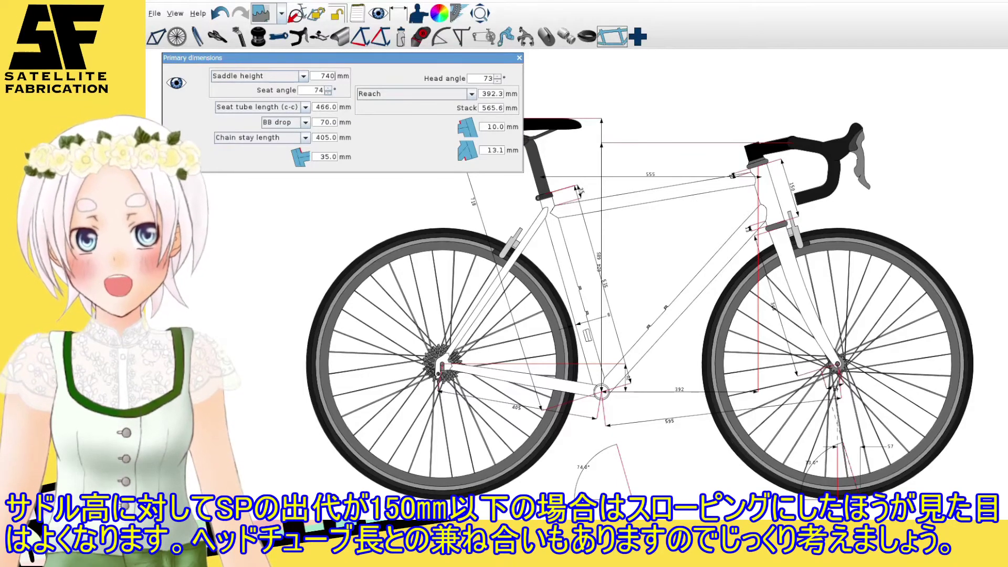
pyautogui.press('Tab')
pyautogui.press('Down')
pyautogui.press('Down')
pyautogui.press('Down')
pyautogui.press('Down')
pyautogui.press('Down')
pyautogui.press('Down')
pyautogui.press('Down')
pyautogui.press('Down')
pyautogui.press('Down')
pyautogui.press('Down')
pyautogui.press('Down')
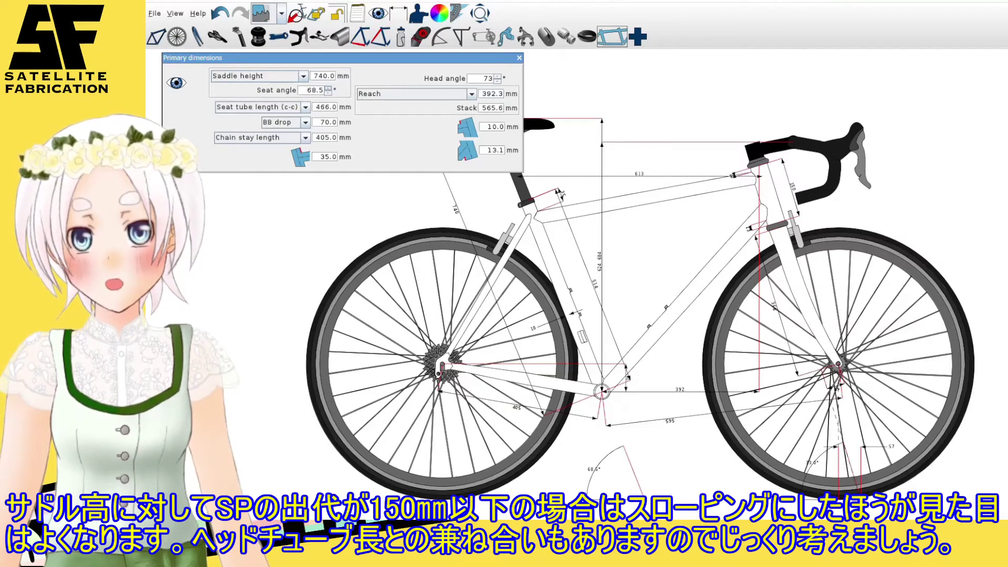
pyautogui.press('Up')
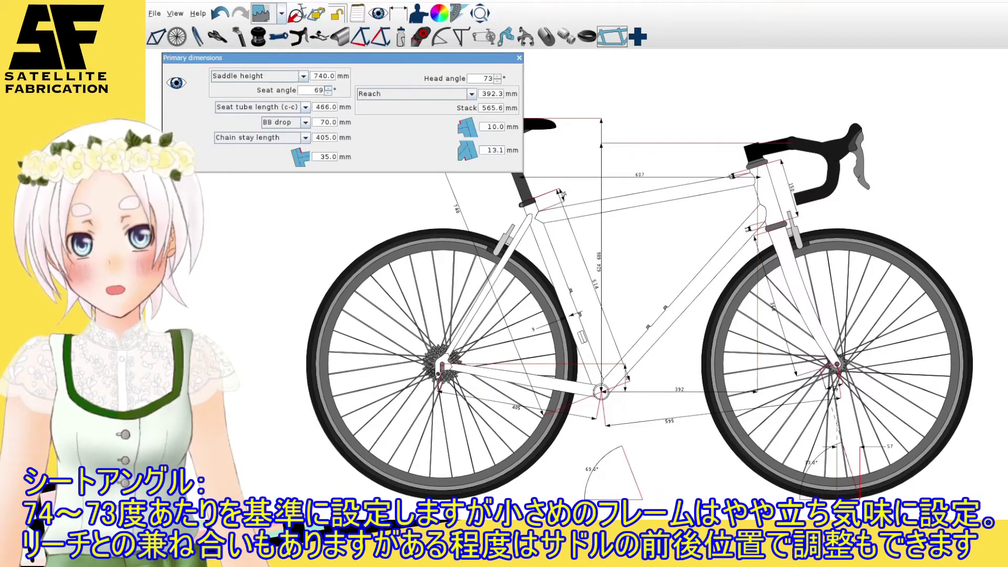
pyautogui.press('Up')
pyautogui.press('Up')
pyautogui.press('Up')
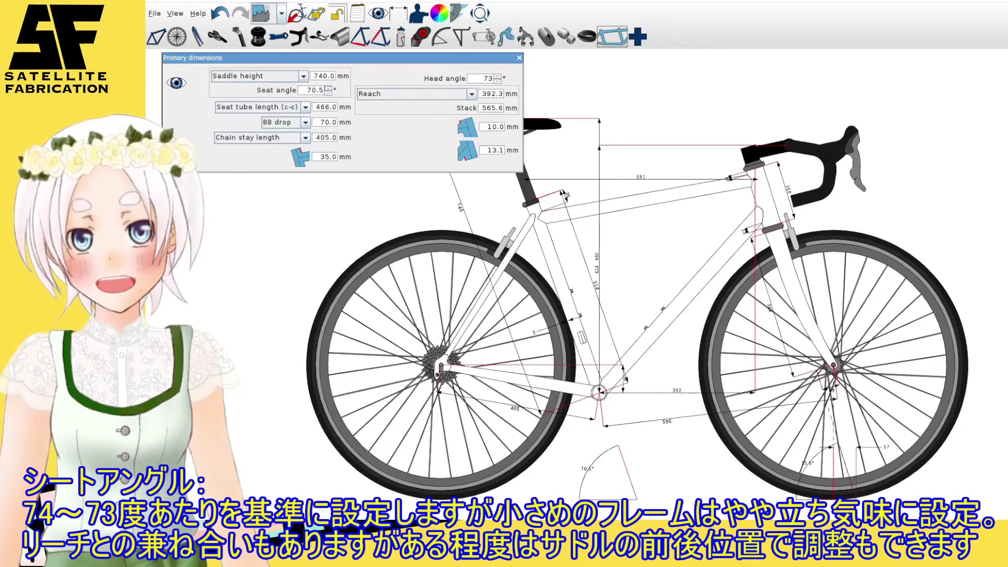
pyautogui.press('Up')
pyautogui.press('Up')
pyautogui.press('Up')
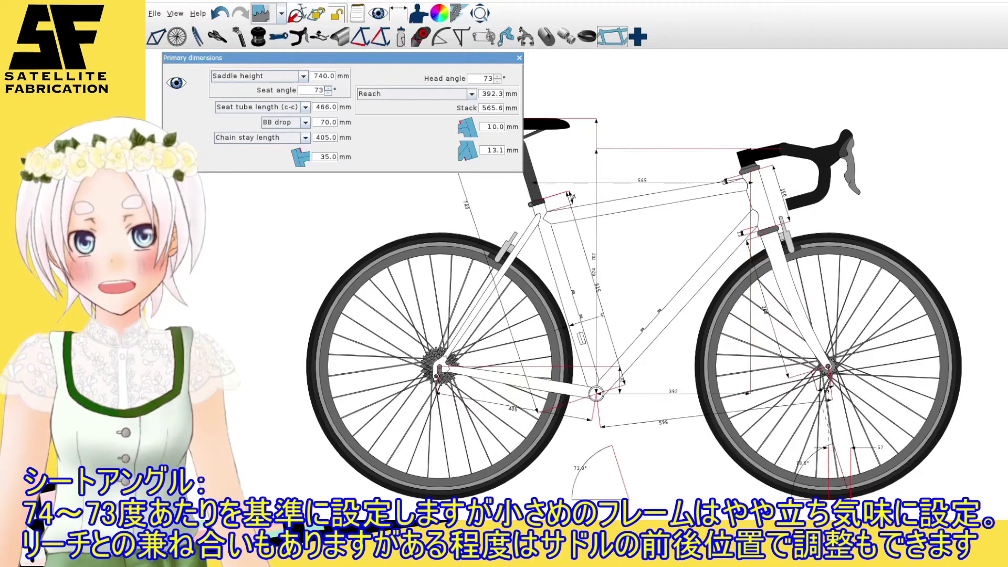
pyautogui.press('Up')
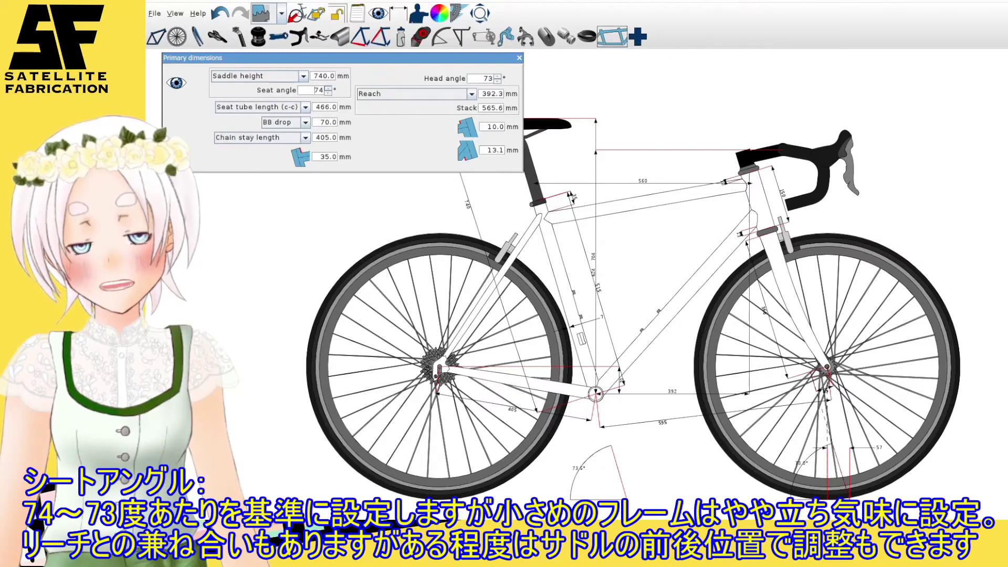
pyautogui.press('Up')
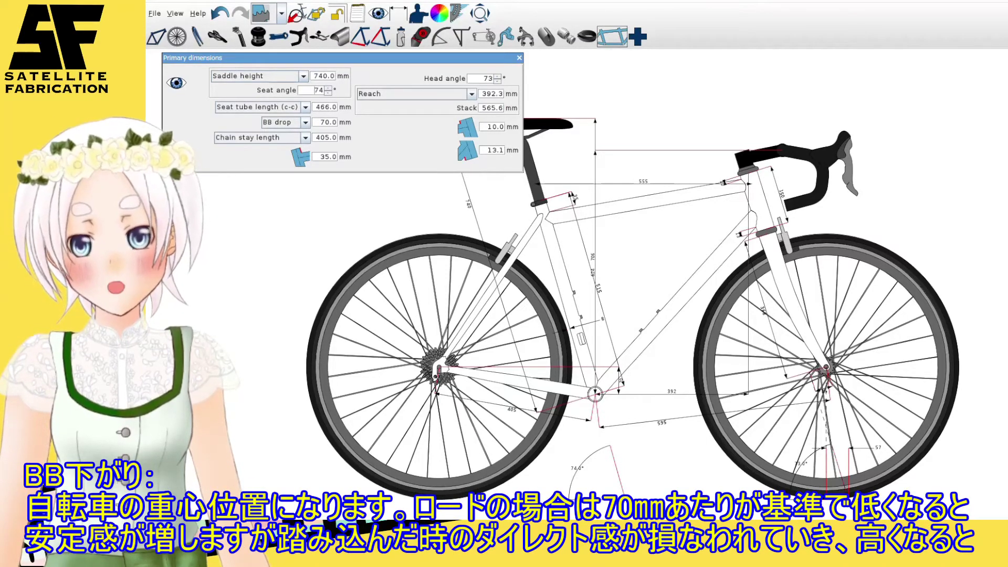
pyautogui.moveTo(262, 58); pyautogui.dragTo(829, 219)
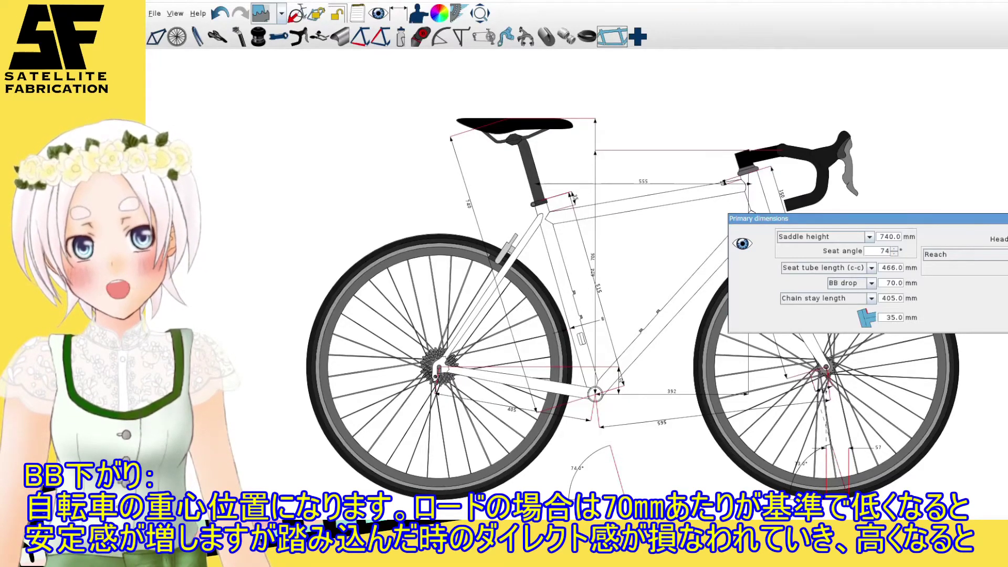
# Measure seat tube length centre-to-top (c-t) instead of centre-to-centre, selecting its value.
pyautogui.click(871, 268)
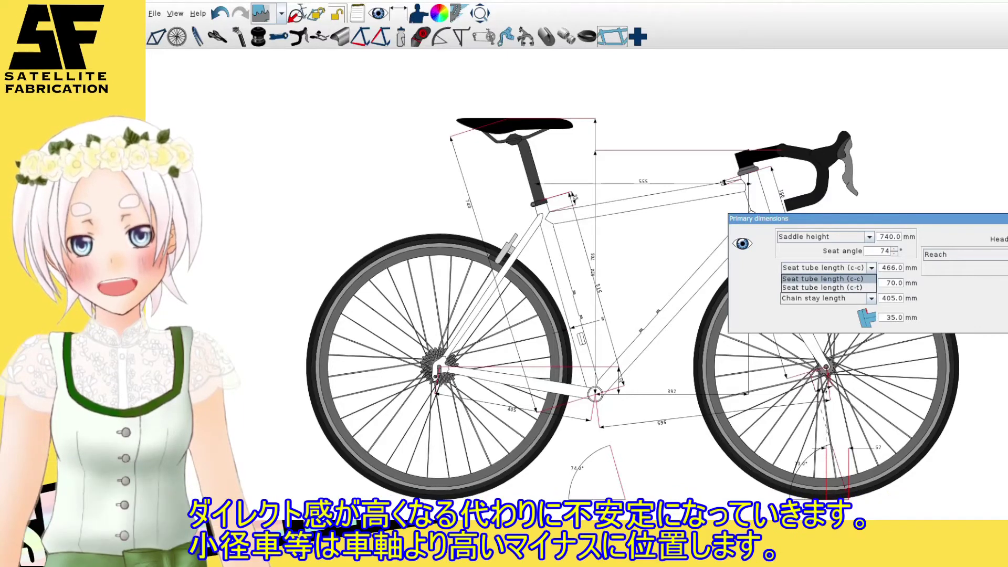
pyautogui.click(821, 288)
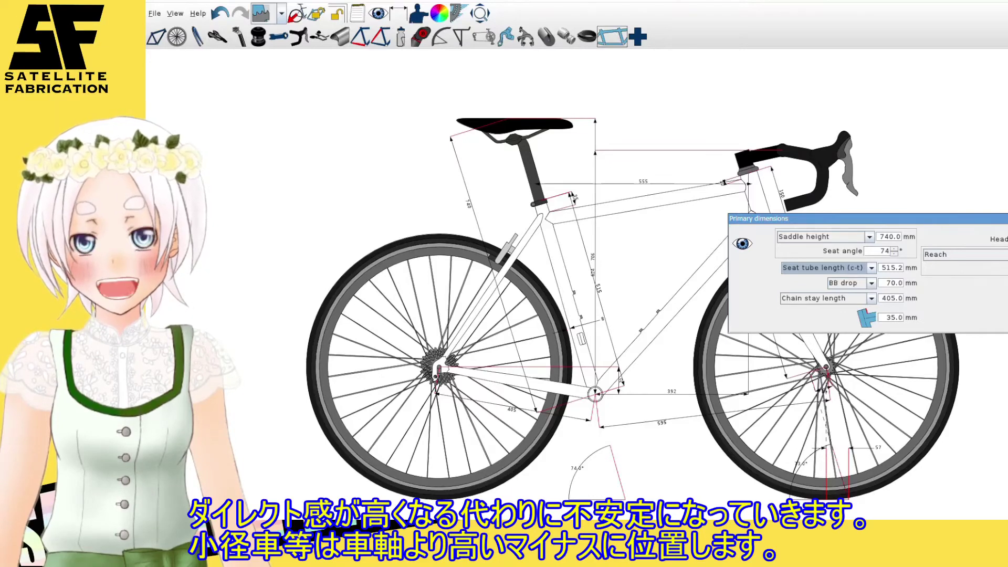
pyautogui.press('Tab')
pyautogui.hotkey('shift', 'Right')
pyautogui.hotkey('shift', 'Right')
pyautogui.hotkey('shift', 'Right')
pyautogui.hotkey('shift', 'Right')
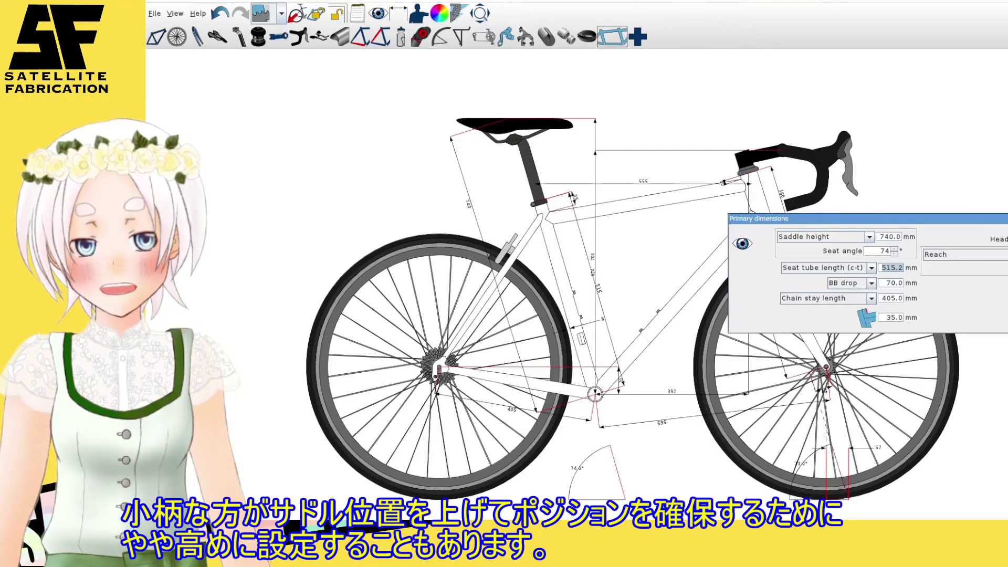
# Try seat tube lengths of 550 and 590 mm, settling on 530 mm.
pyautogui.write('550')
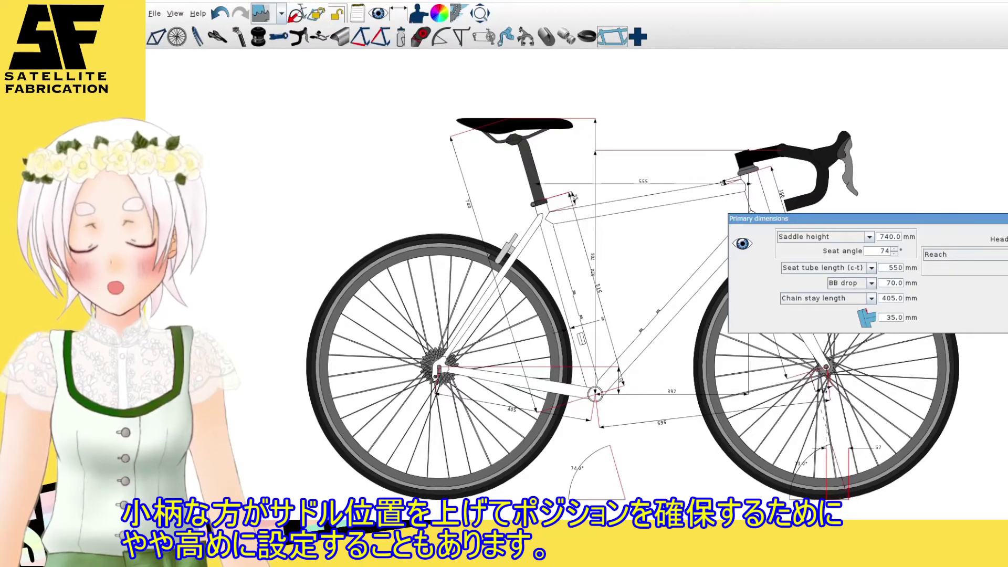
pyautogui.press('Return')
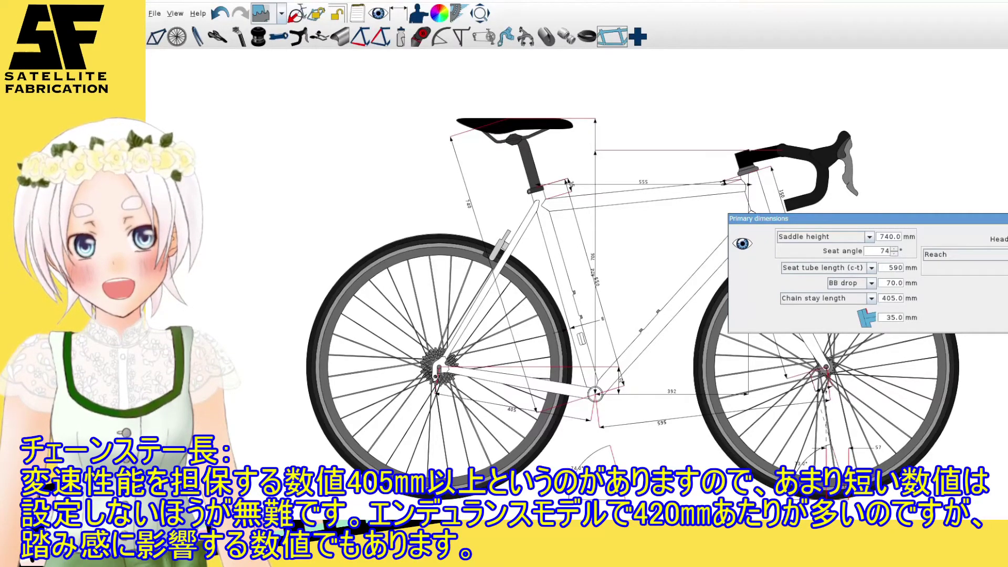
pyautogui.press('Return')
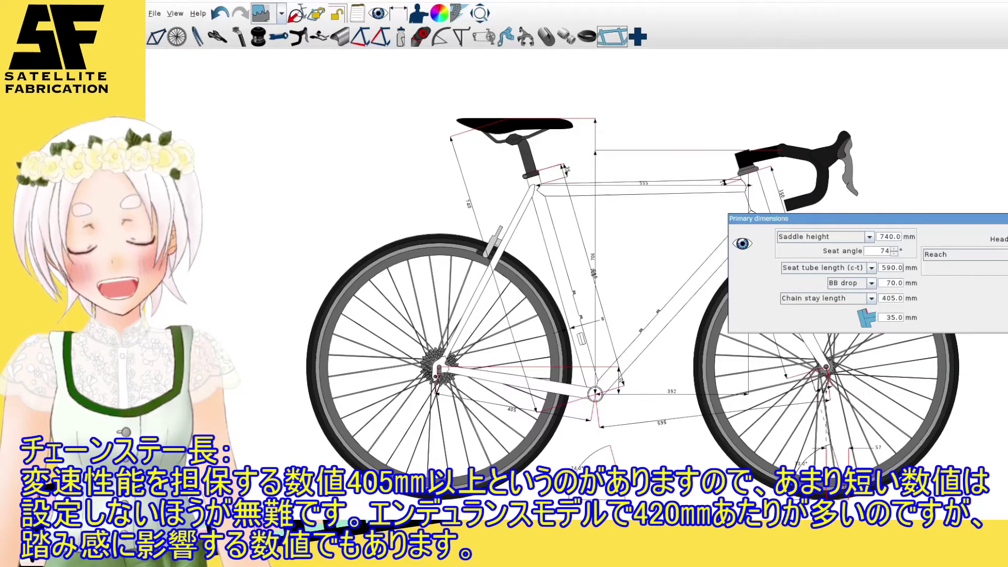
pyautogui.press('Tab')
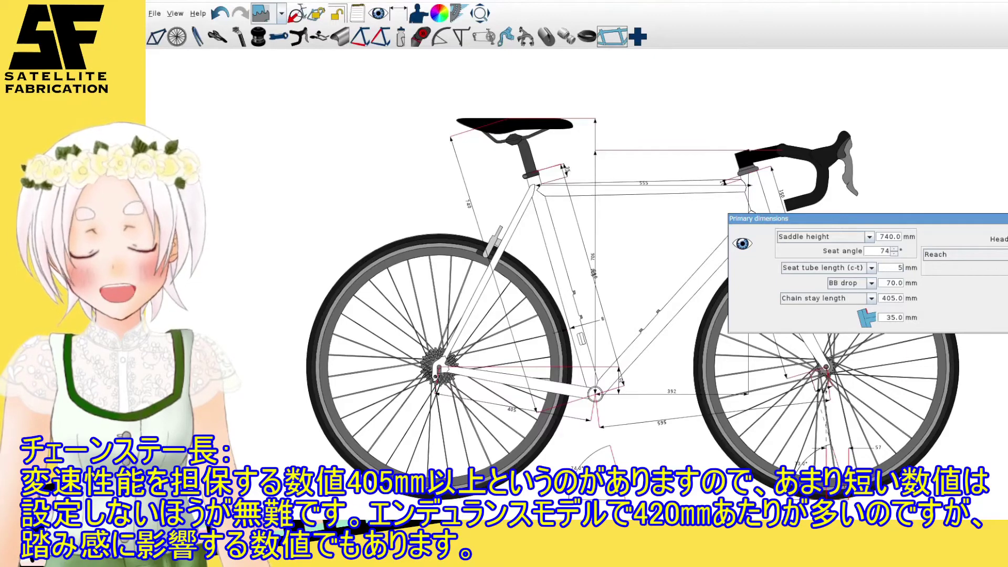
pyautogui.write('530')
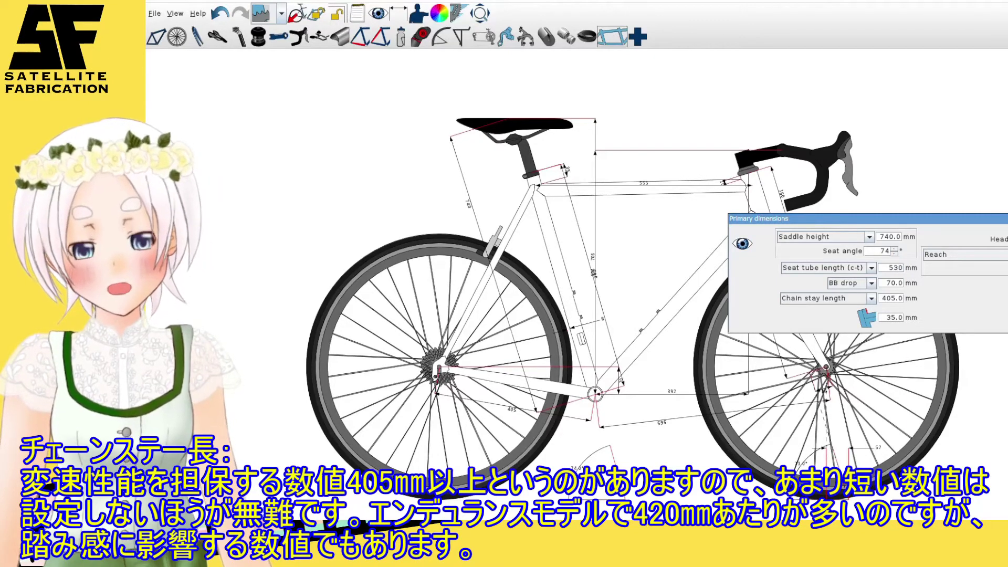
pyautogui.press('Return')
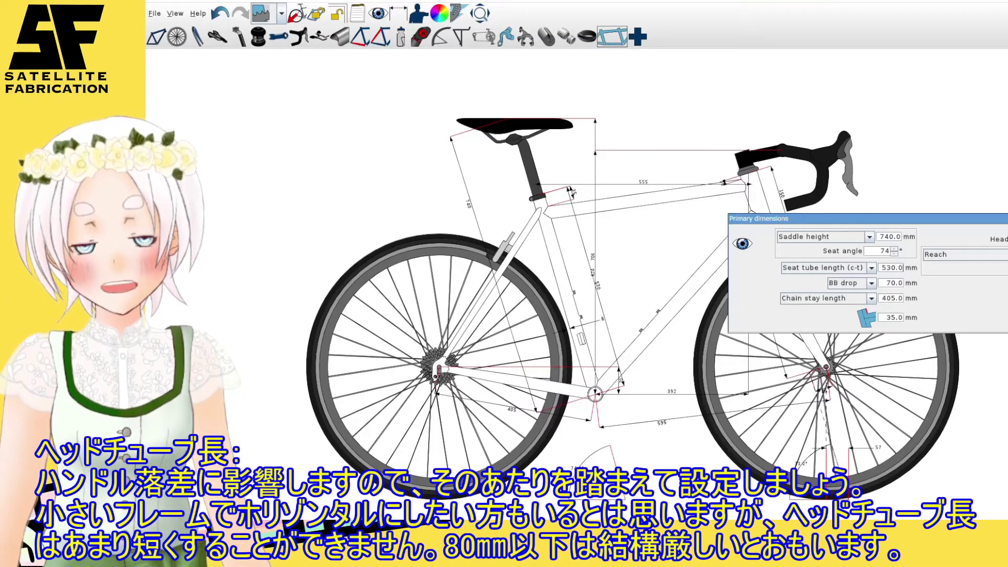
pyautogui.moveTo(886, 283); pyautogui.dragTo(902, 282)
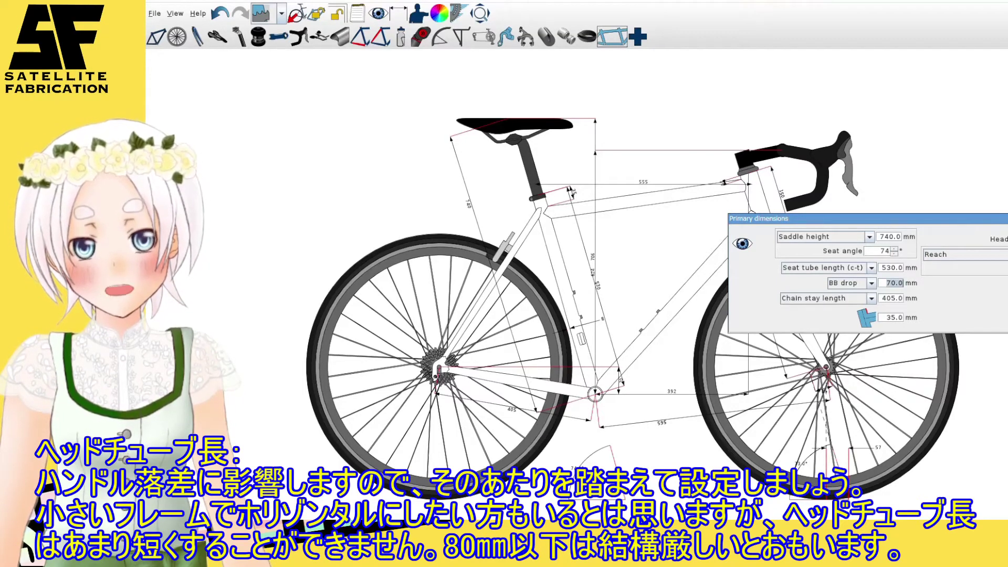
# Try bottom bracket drops of 0 mm and -30 mm.
pyautogui.write('0')
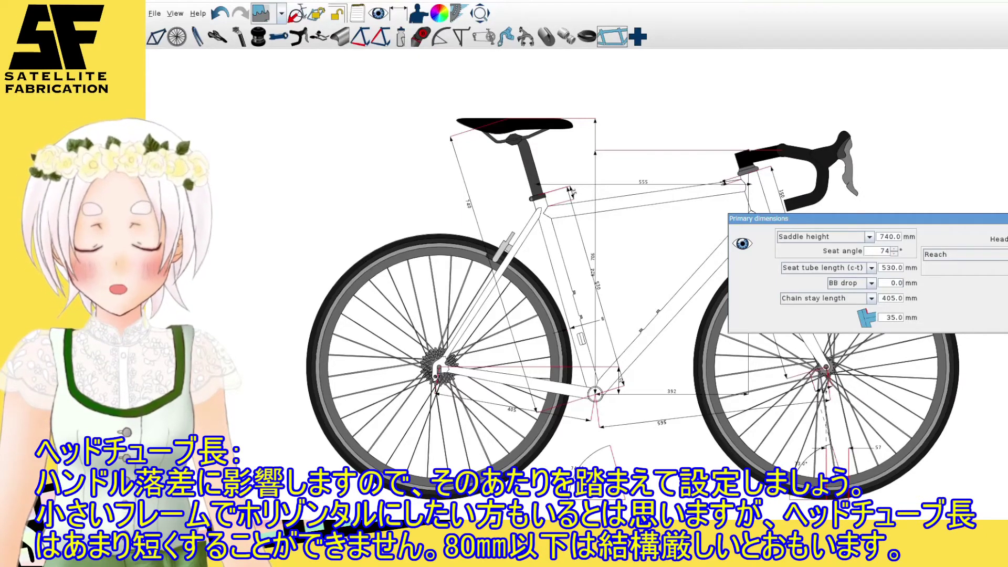
pyautogui.press('Return')
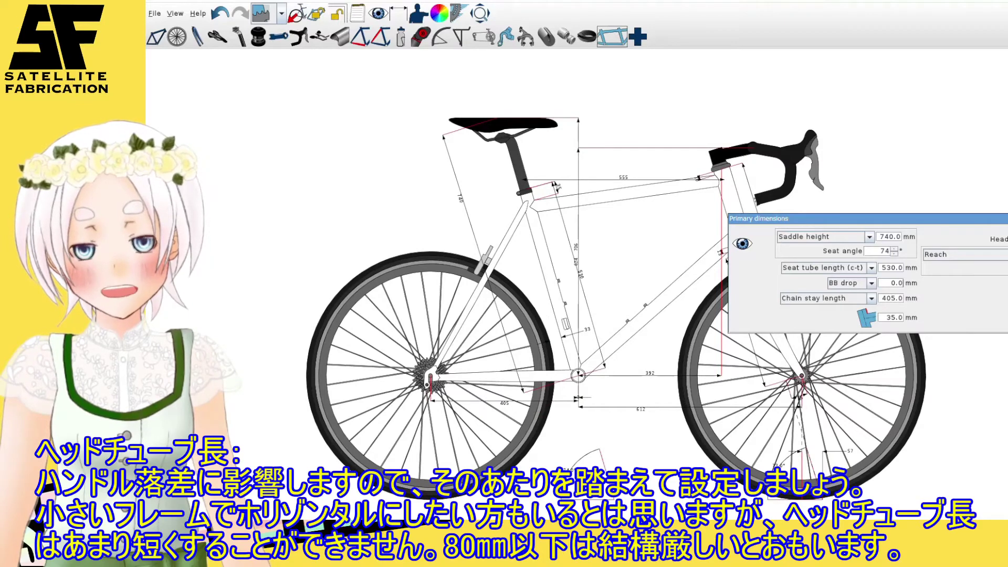
pyautogui.moveTo(889, 283); pyautogui.dragTo(903, 283)
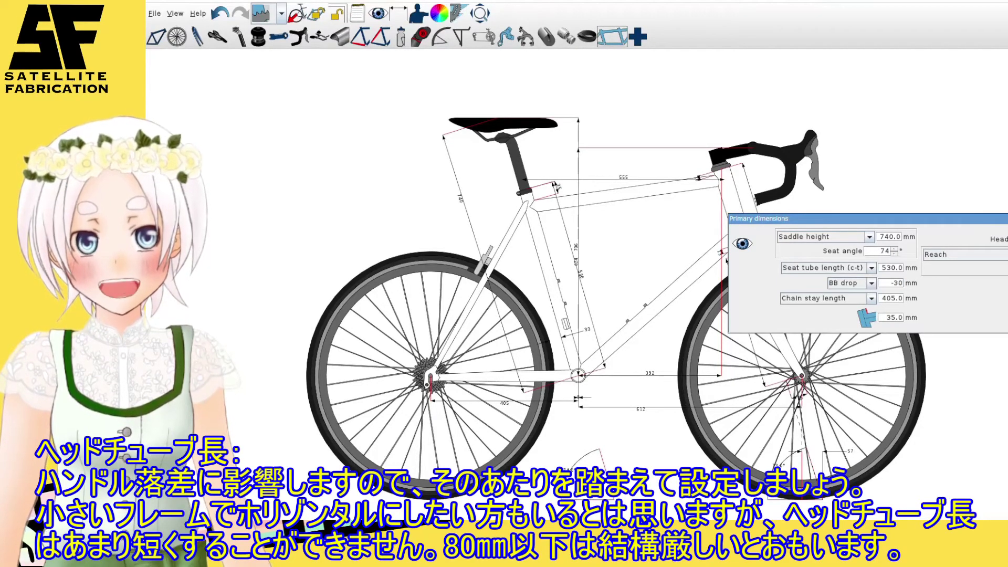
pyautogui.press('Return')
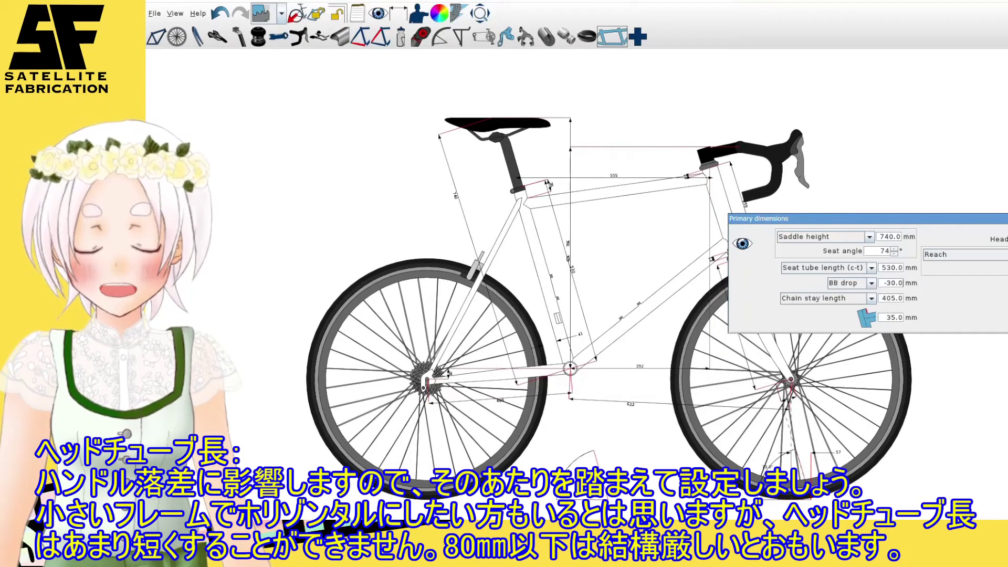
pyautogui.doubleClick(892, 283)
pyautogui.write('68')
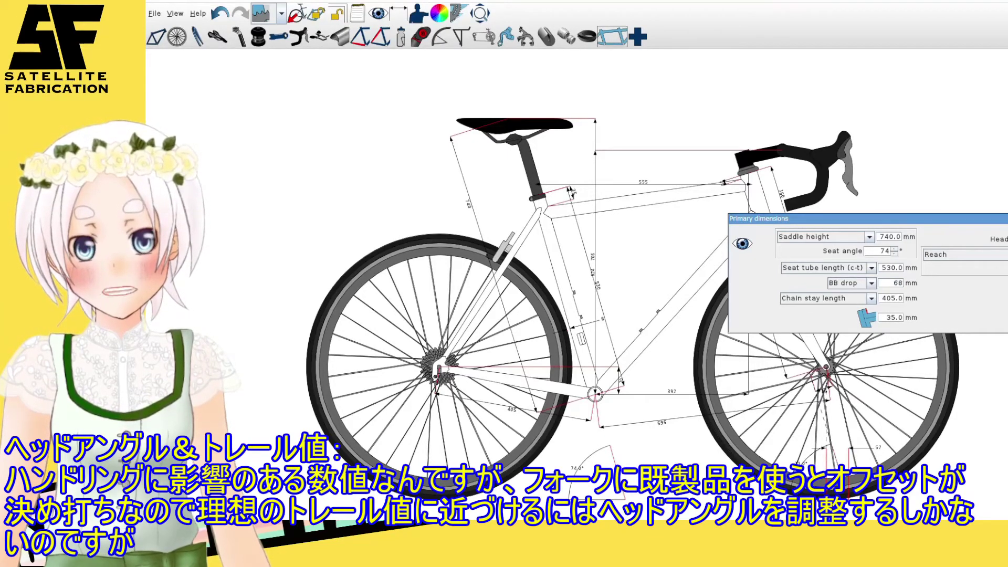
# Apply a 68 mm BB drop, then change it to 65 mm.
pyautogui.press('Return')
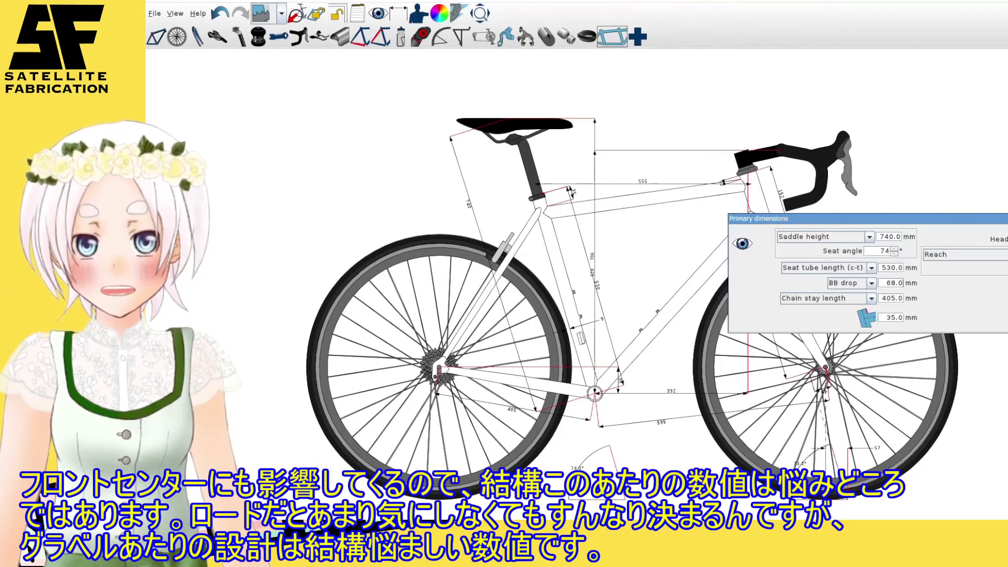
pyautogui.doubleClick(891, 283)
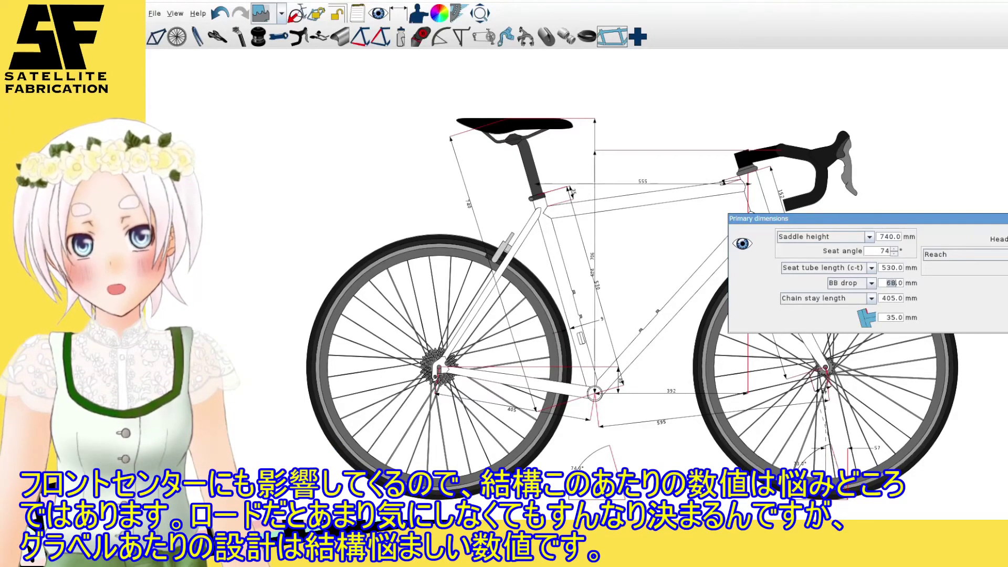
pyautogui.write('65')
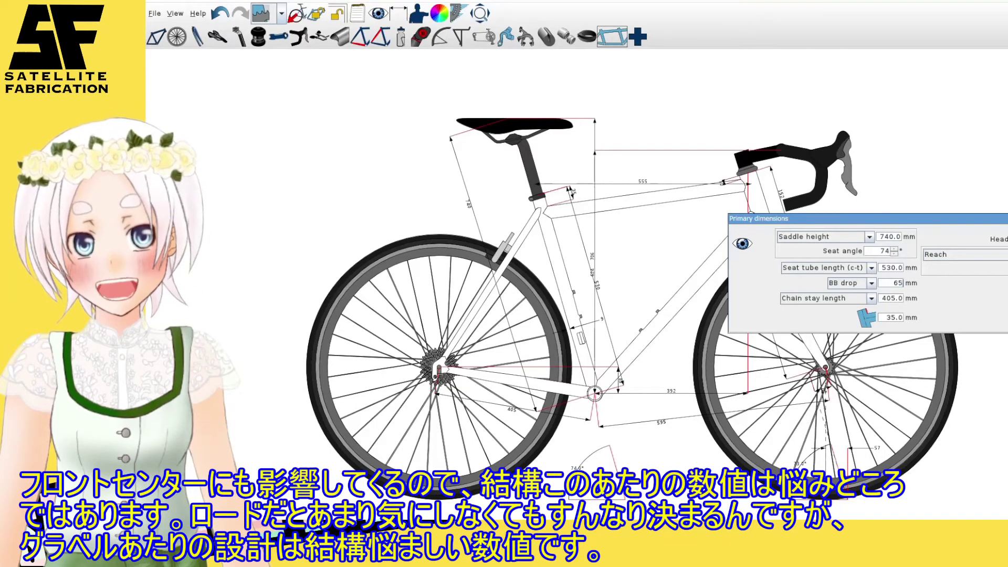
pyautogui.press('Return')
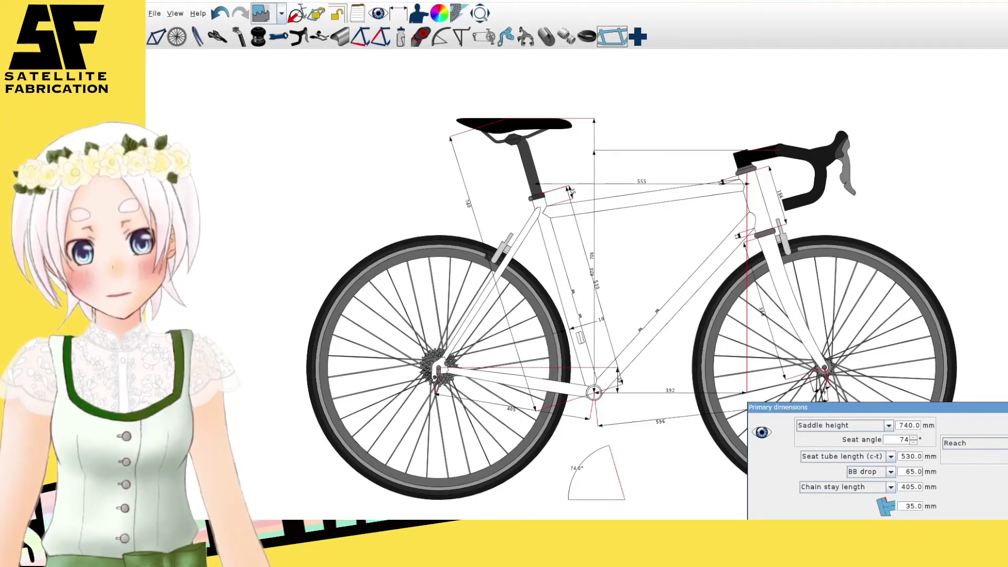
pyautogui.moveTo(814, 407)
pyautogui.mouseDown()
pyautogui.moveTo(792, 242)
pyautogui.moveTo(797, 269)
pyautogui.mouseUp()
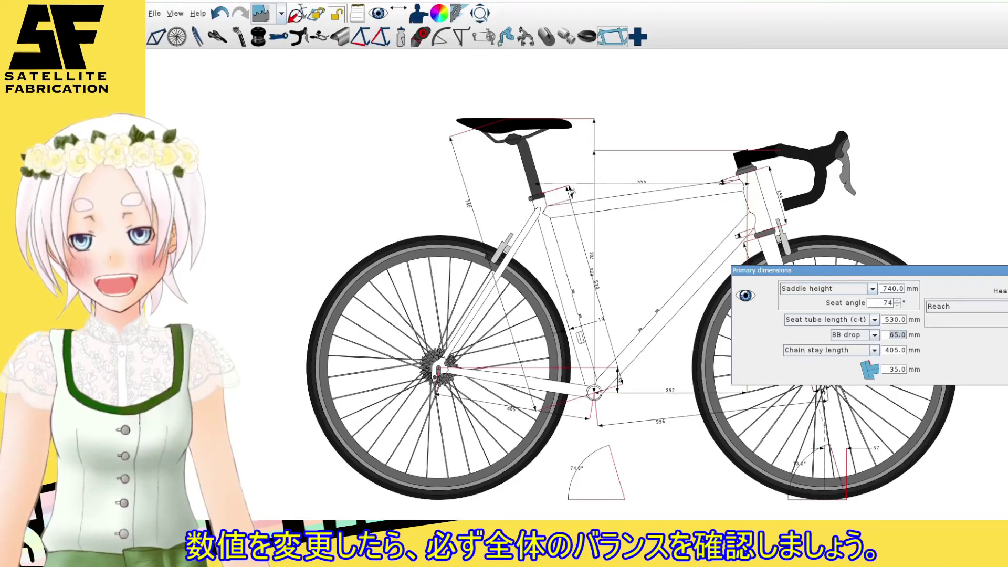
# Type 0 into the BB drop value to bring it back to 70 mm.
pyautogui.write('70')
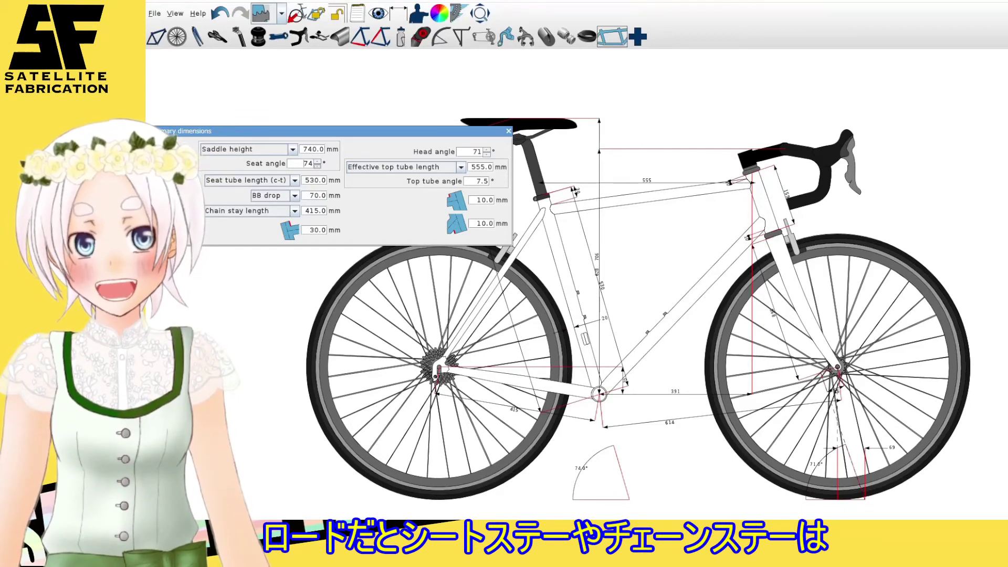
# Try seat angles of 73.5° and 74°, settling on 74.5°.
pyautogui.write('73.5')
pyautogui.press('Return')
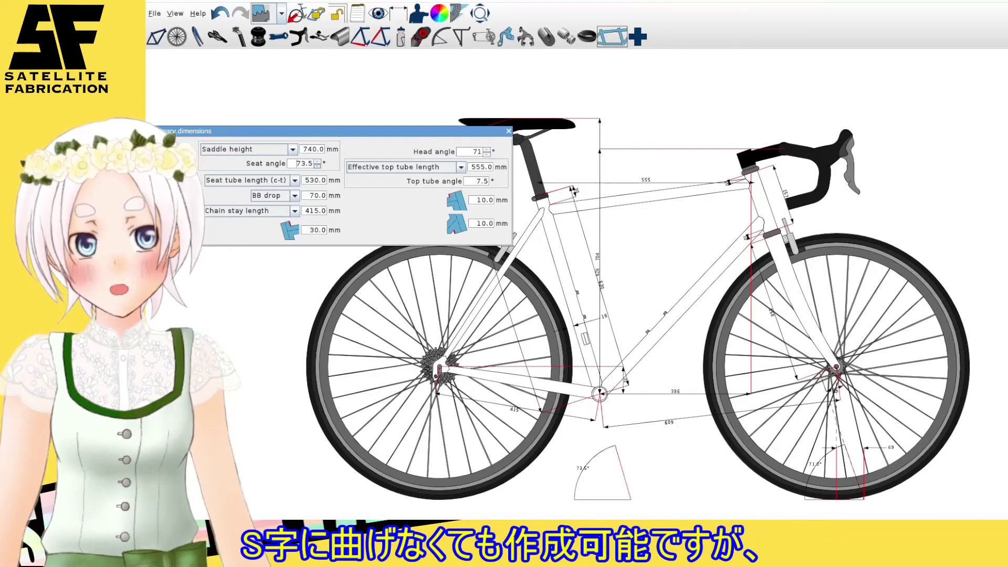
pyautogui.write('74')
pyautogui.press('Return')
pyautogui.write('.5')
pyautogui.press('Return')
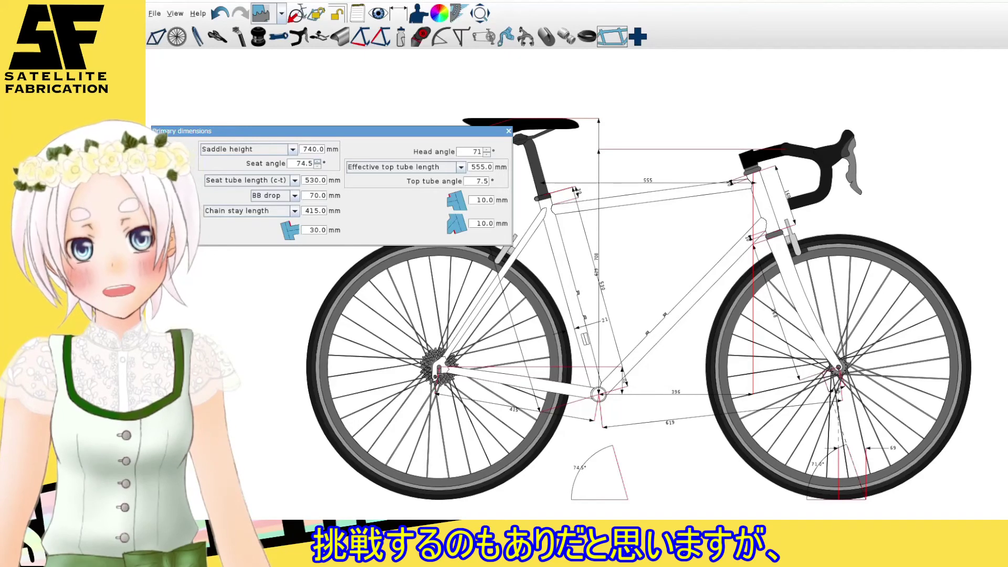
# Set the effective top tube length to 550 mm.
pyautogui.moveTo(470, 167); pyautogui.dragTo(493, 167)
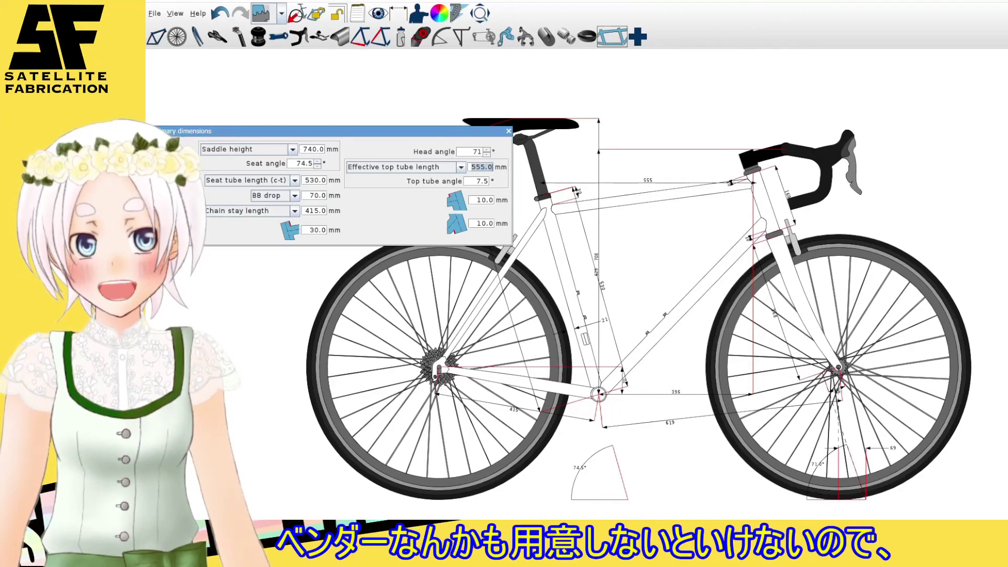
pyautogui.write('5')
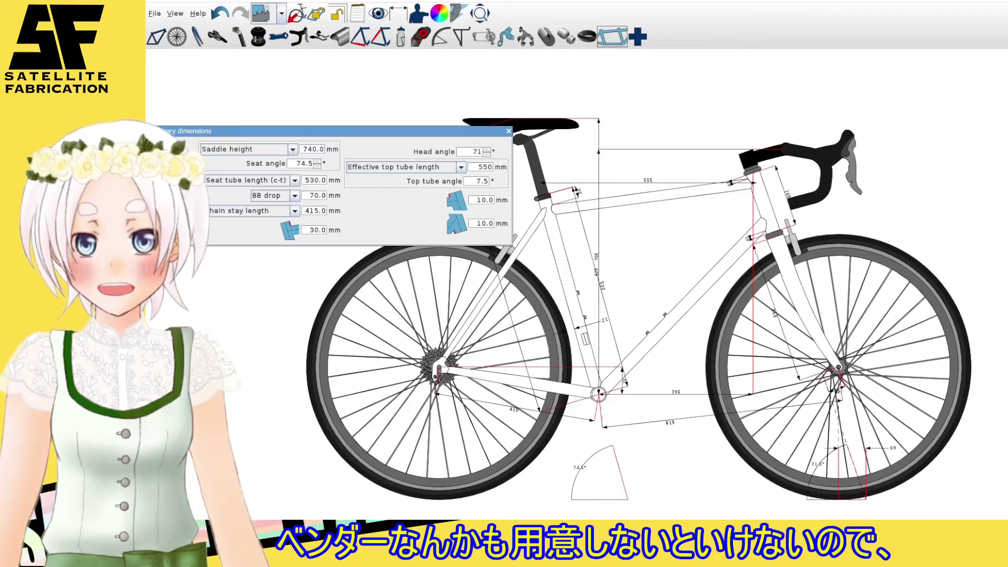
pyautogui.press('Return')
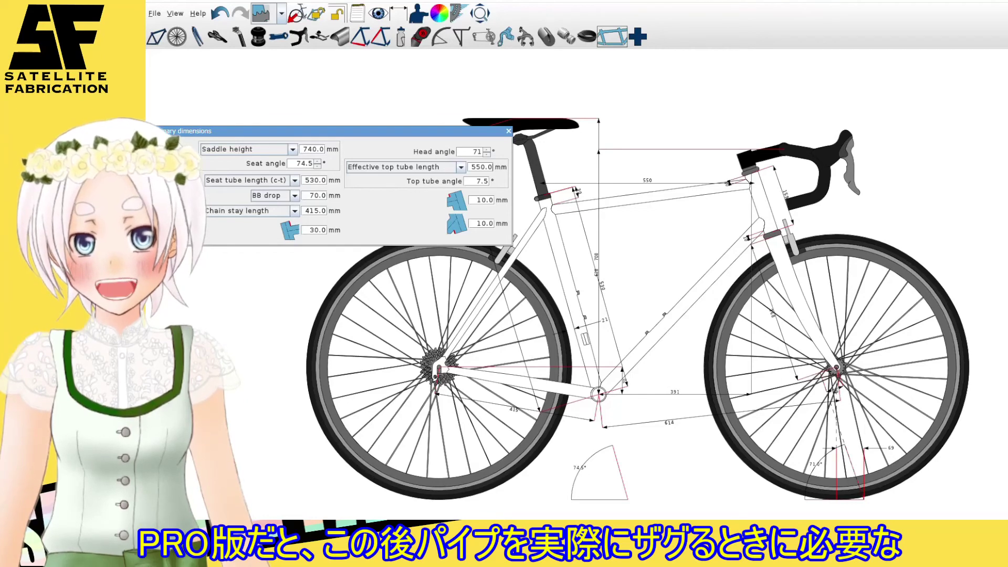
# Browse alternative top tube measures such as Reach and Front centre distance.
pyautogui.click(460, 167)
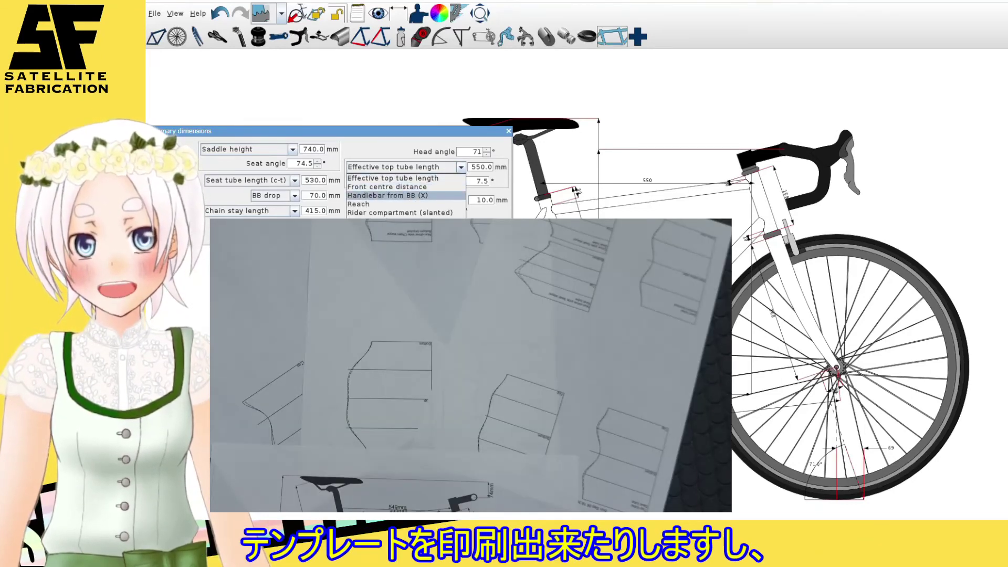
pyautogui.press('Down')
pyautogui.press('Down')
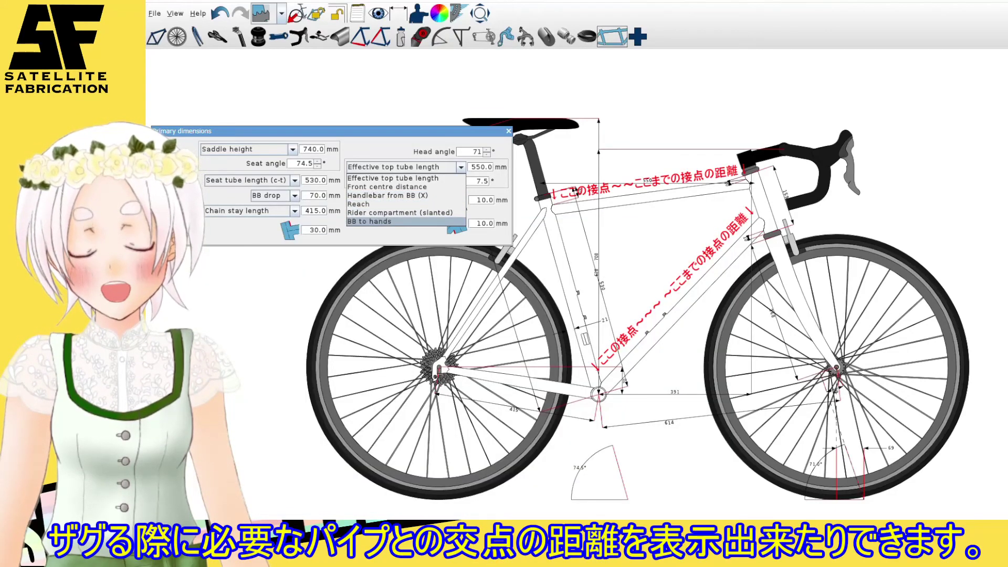
pyautogui.press('Up')
pyautogui.press('Up')
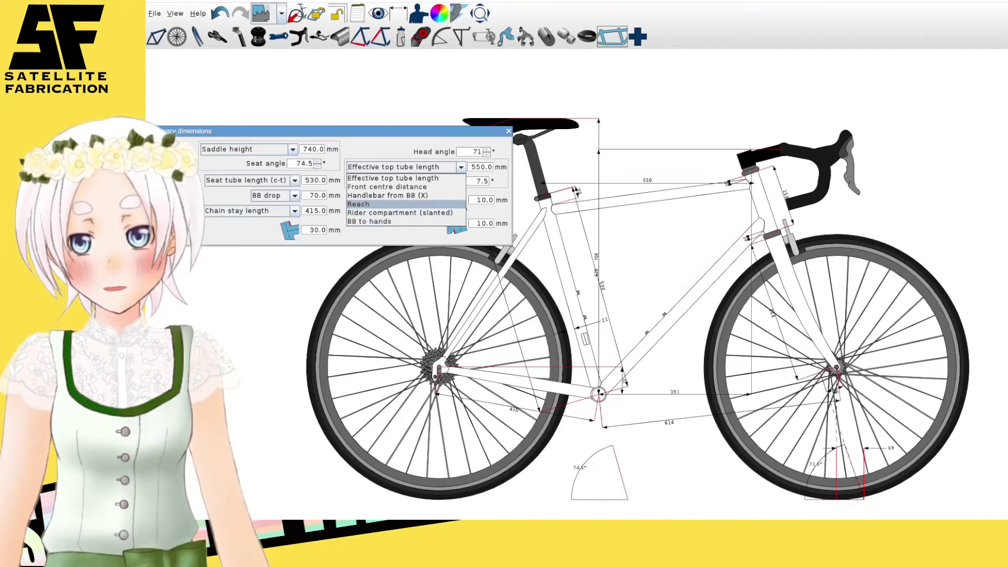
pyautogui.press('Up')
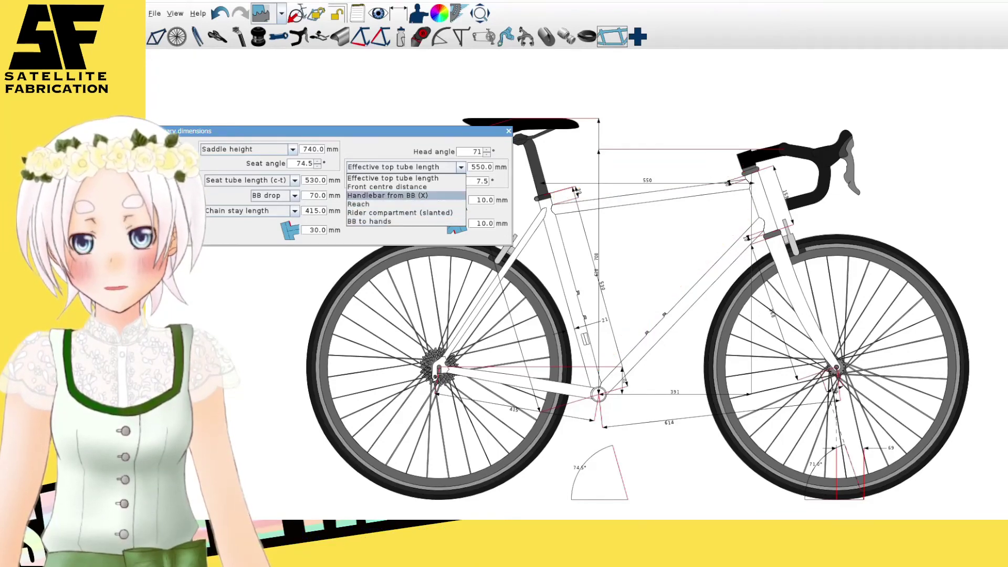
pyautogui.press('Up')
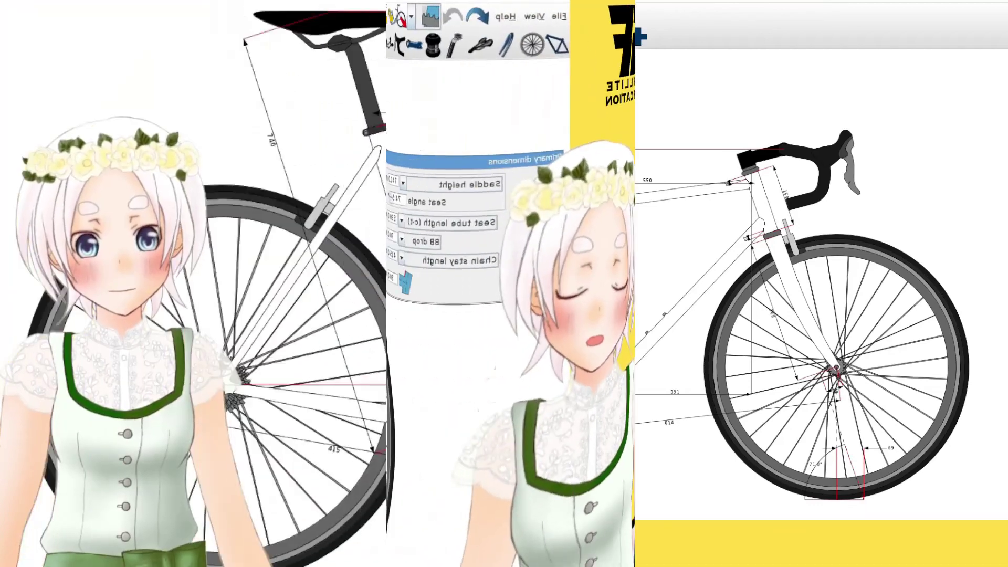